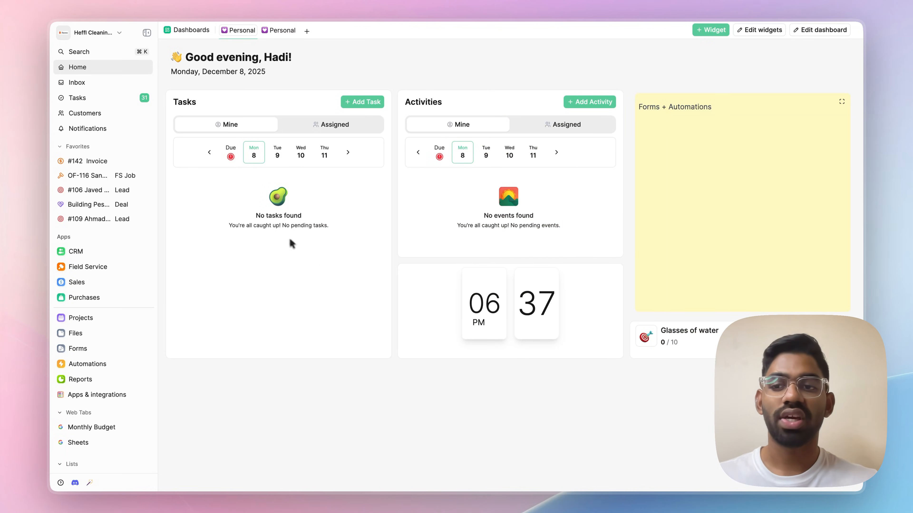
# Open the Webinar form from Forms and preview its question types without adding one
pyautogui.click(85, 349)
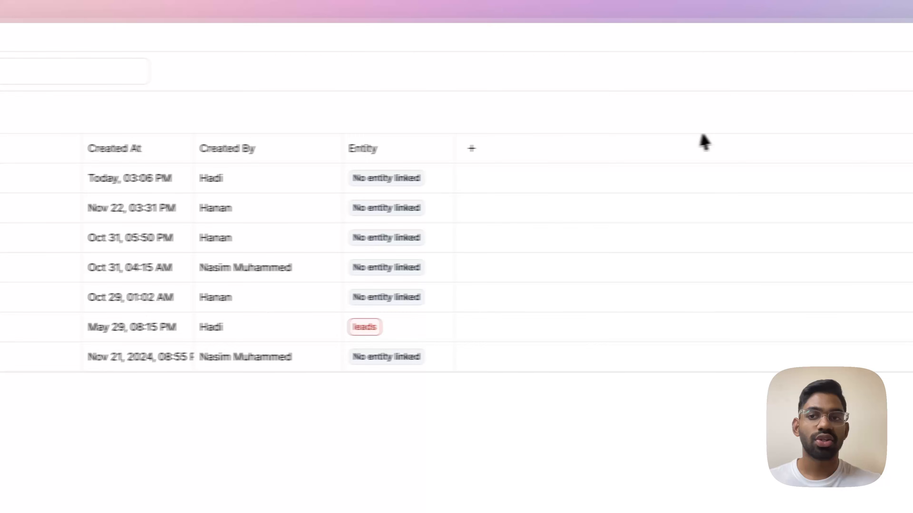
pyautogui.click(193, 193)
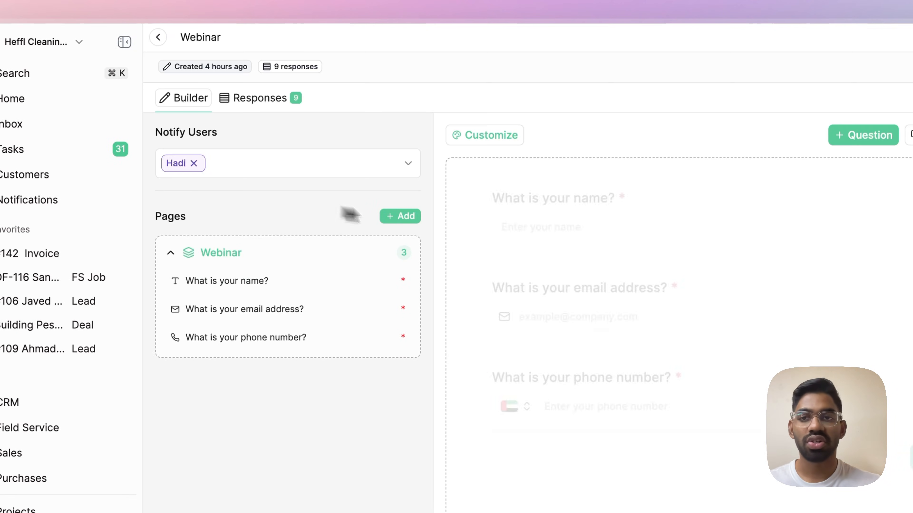
pyautogui.click(859, 137)
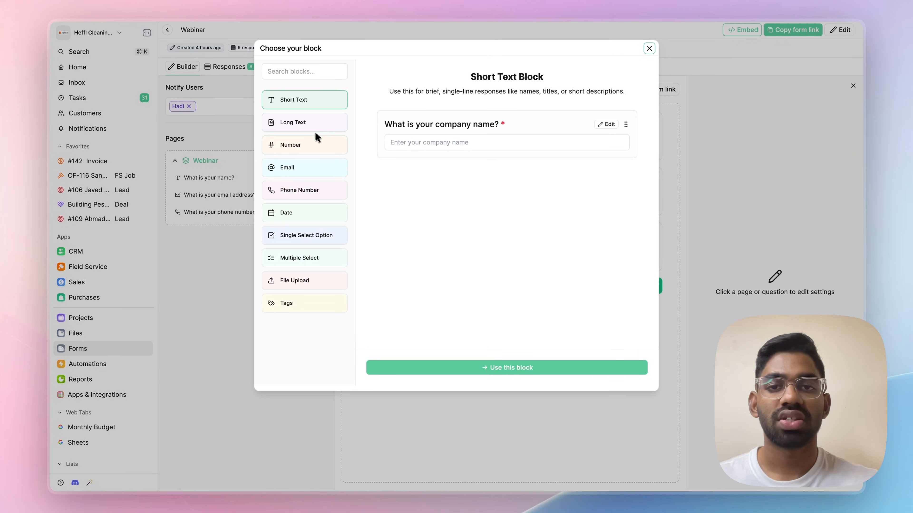
pyautogui.click(649, 48)
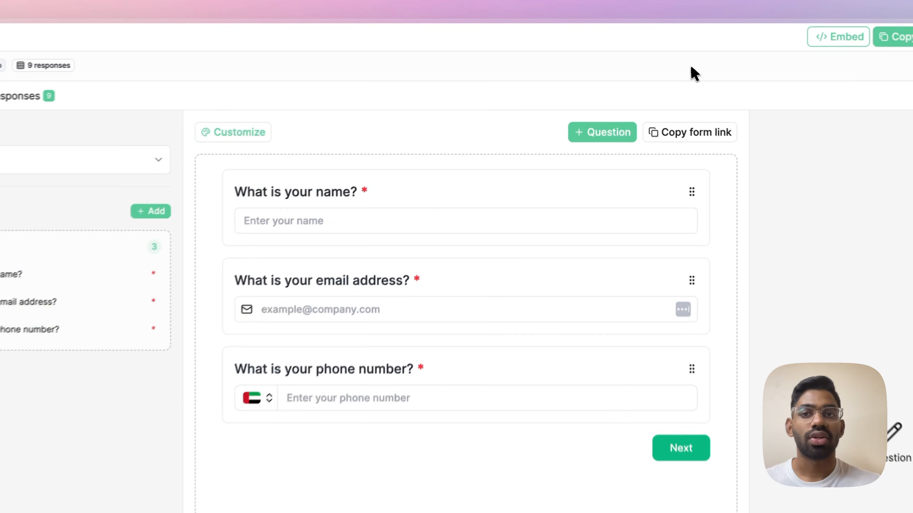
# Preview the form's theme and embed options, then view its nine submitted responses
pyautogui.click(295, 136)
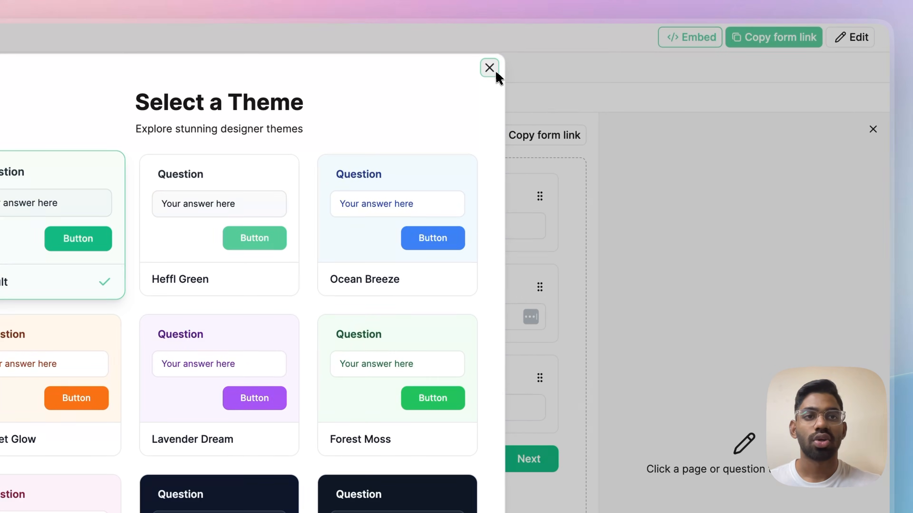
pyautogui.click(693, 68)
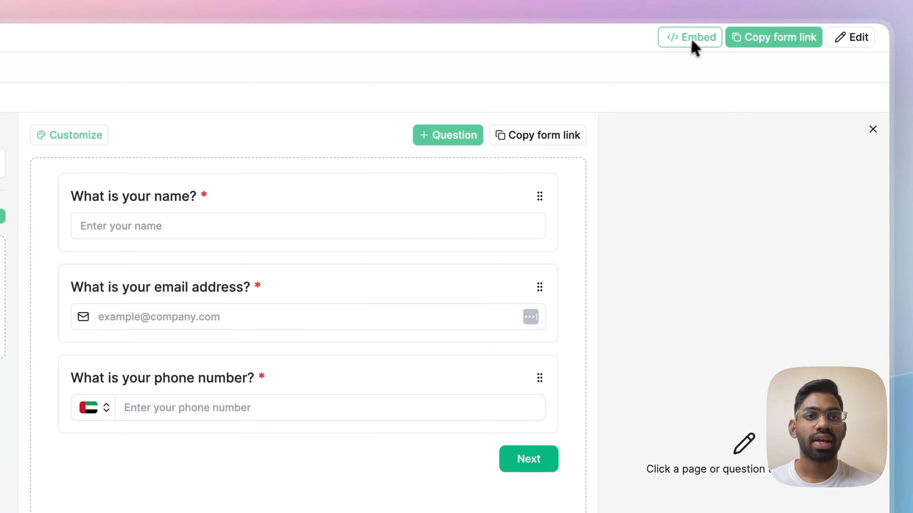
pyautogui.click(693, 43)
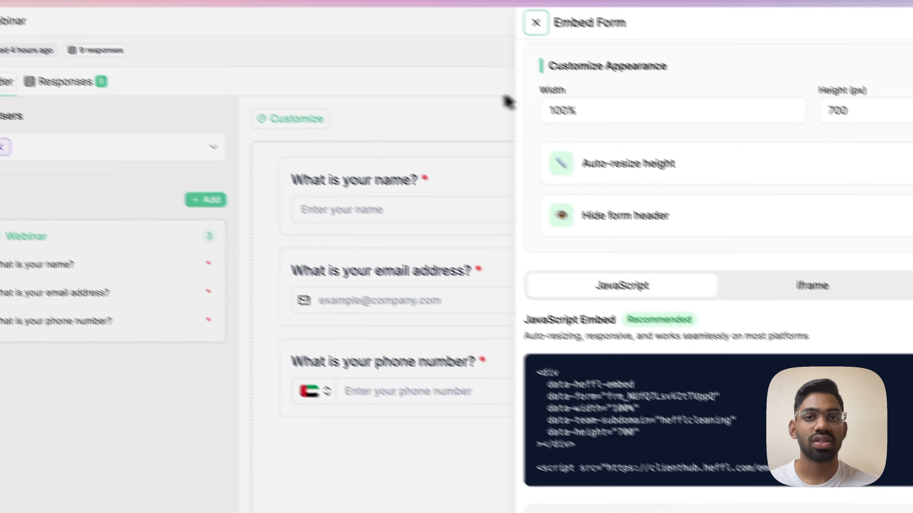
pyautogui.click(536, 22)
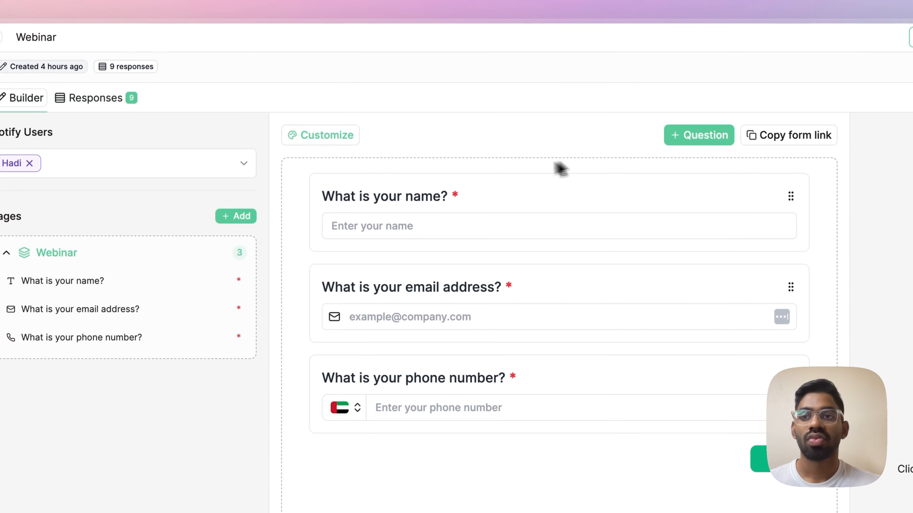
pyautogui.click(116, 102)
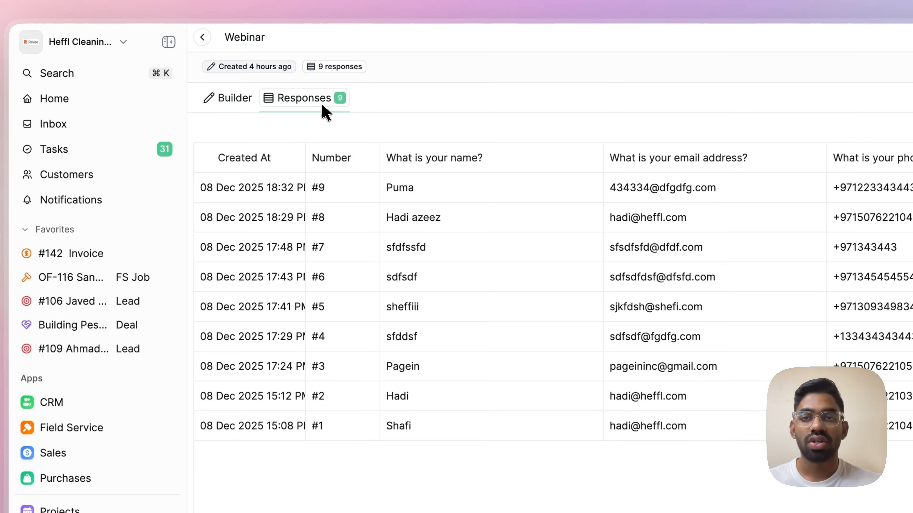
# Return to the Webinar form's Builder showing its name, email and phone questions
pyautogui.click(239, 105)
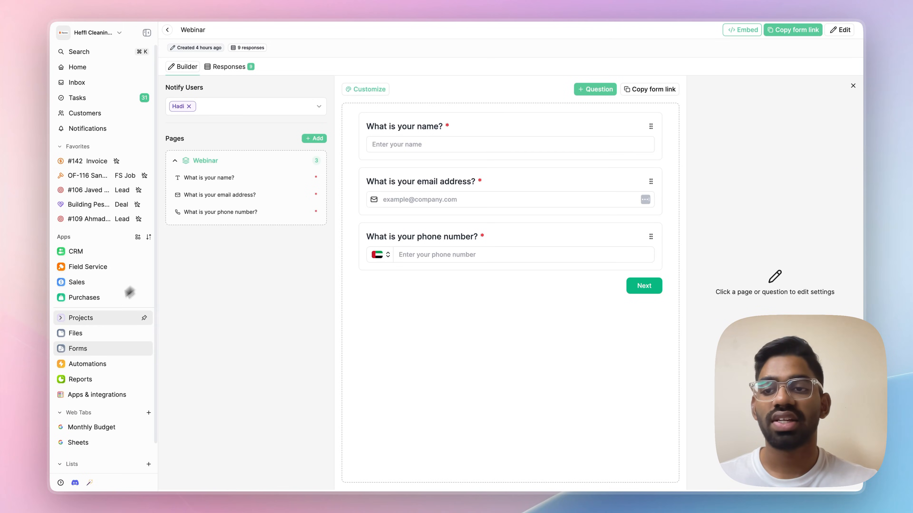
# Create a new Lead list named 'Webinar'
pyautogui.scroll(-2, 108, 310)
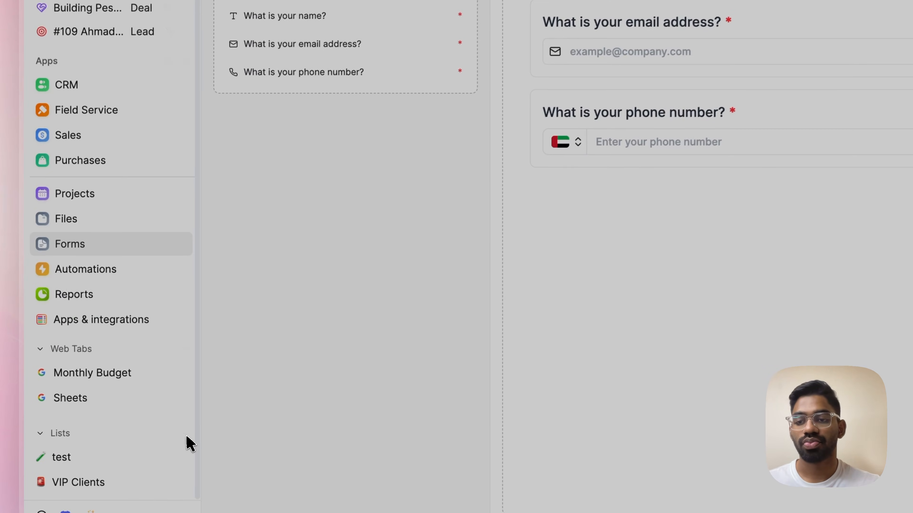
pyautogui.click(157, 433)
pyautogui.write('Webinar')
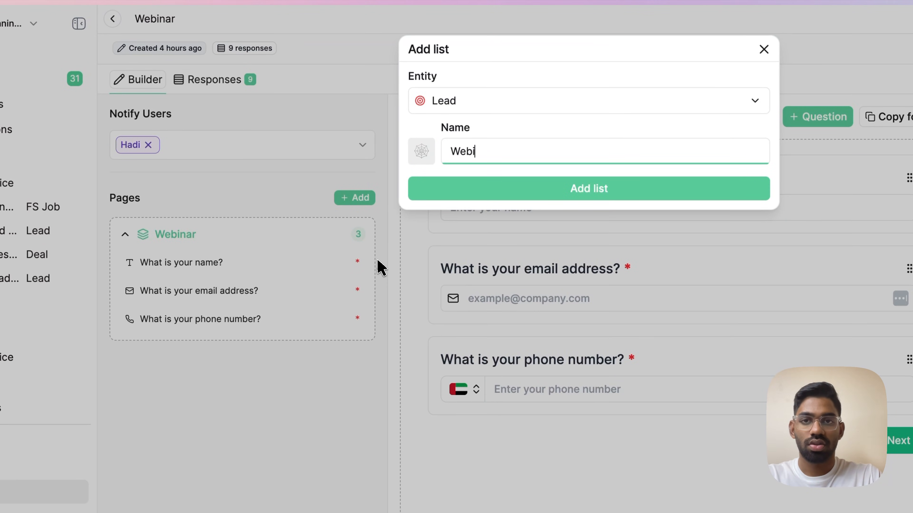
pyautogui.click(562, 193)
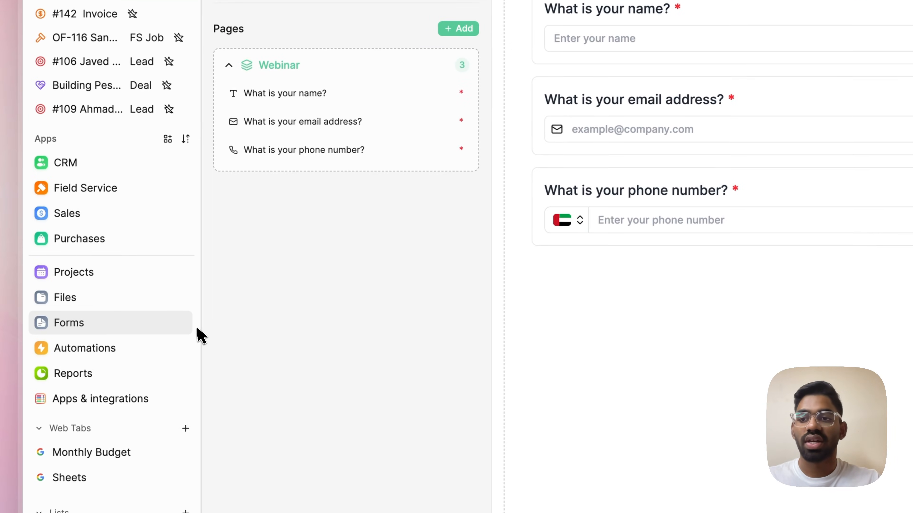
# Create a new automation named 'Webinar form'
pyautogui.click(137, 352)
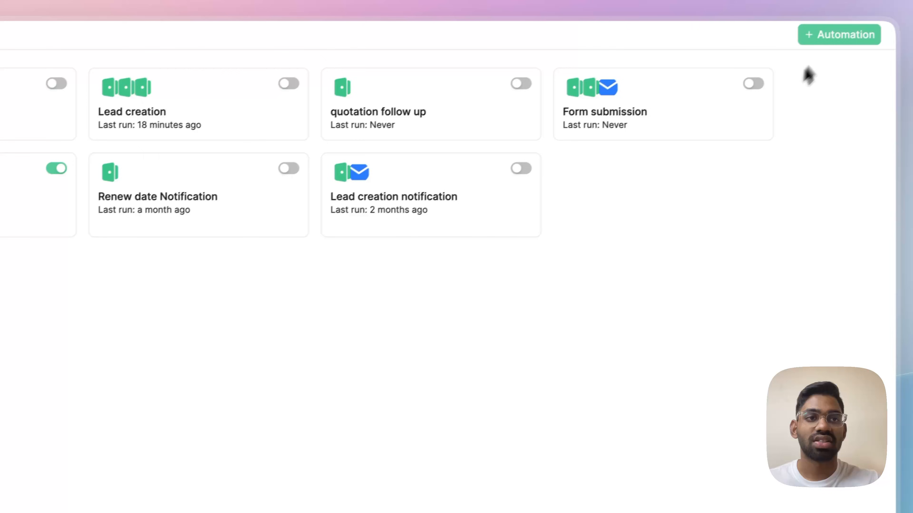
pyautogui.click(838, 34)
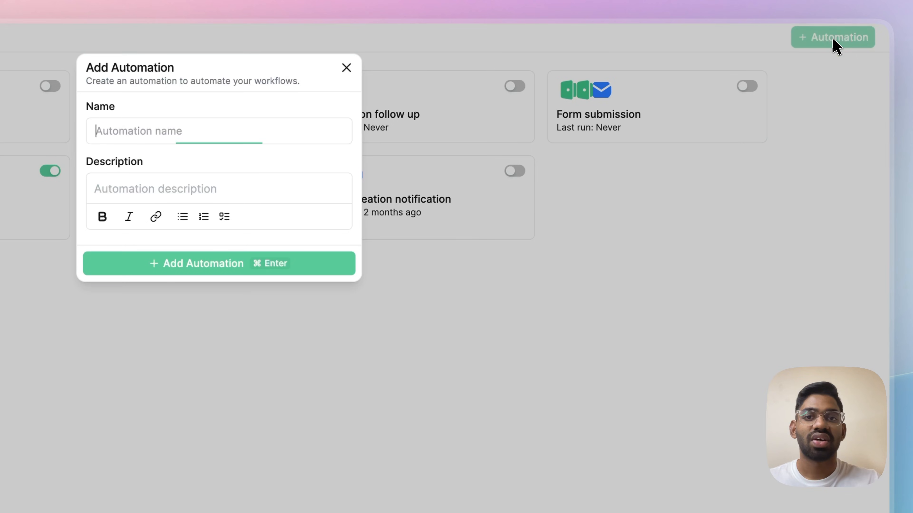
pyautogui.write('Webinar form')
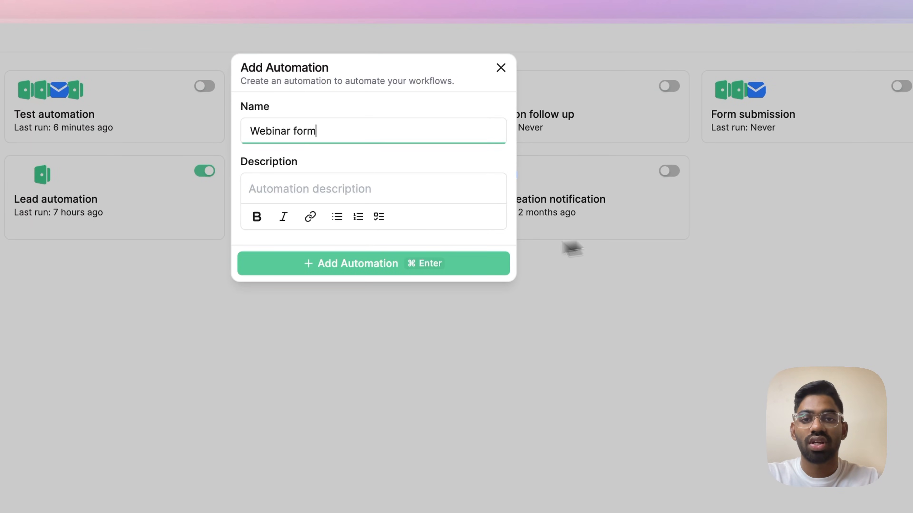
pyautogui.click(432, 269)
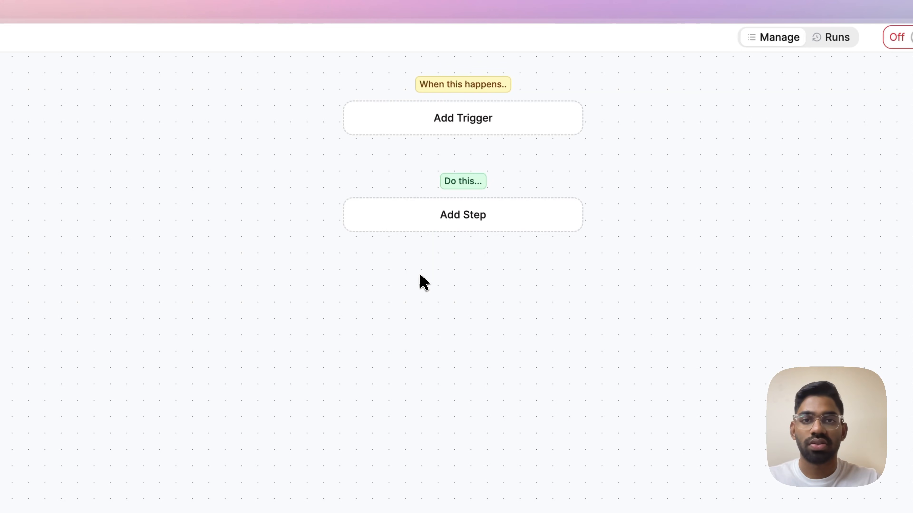
# Add a Heffl Form Response Created trigger watching the Webinar form
pyautogui.click(502, 127)
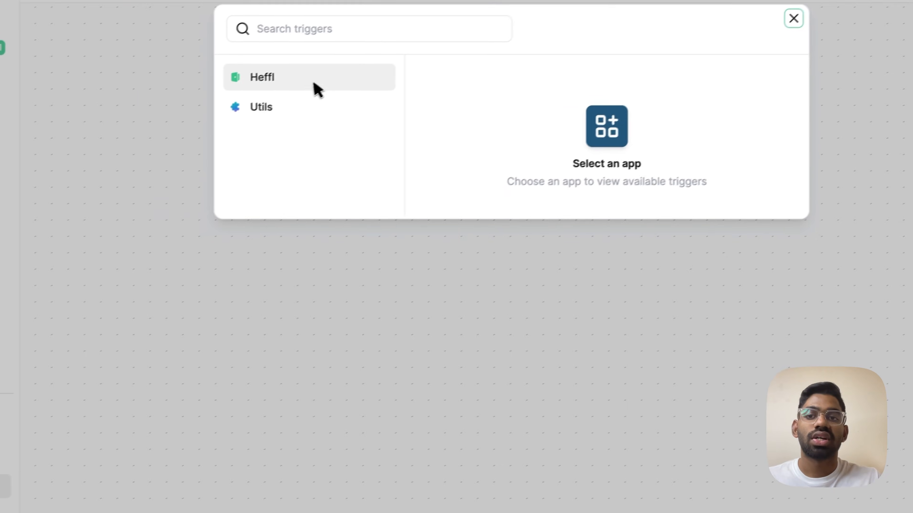
pyautogui.click(176, 137)
pyautogui.scroll(-15, 384, 300)
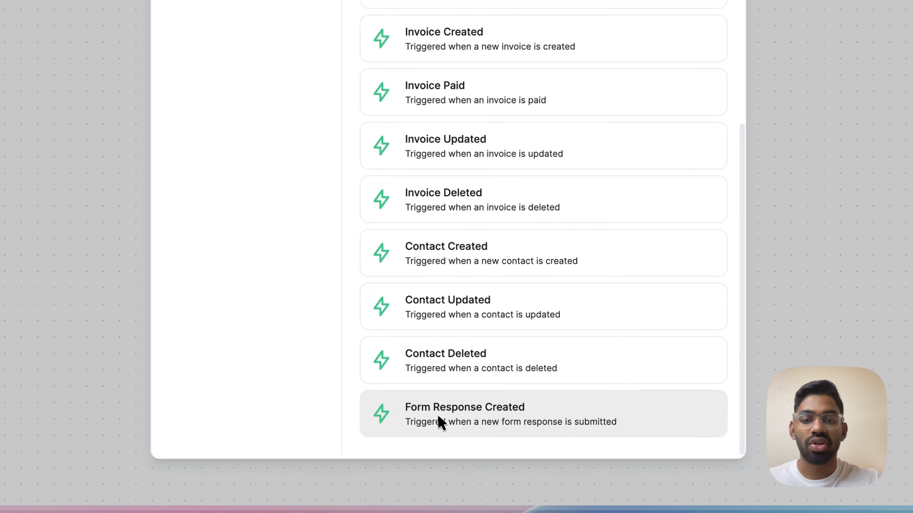
pyautogui.click(447, 433)
pyautogui.click(371, 108)
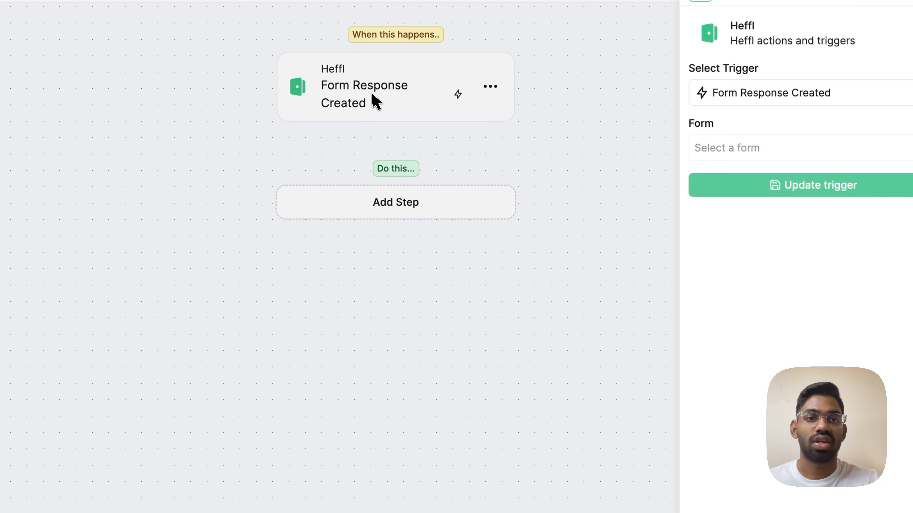
pyautogui.click(654, 161)
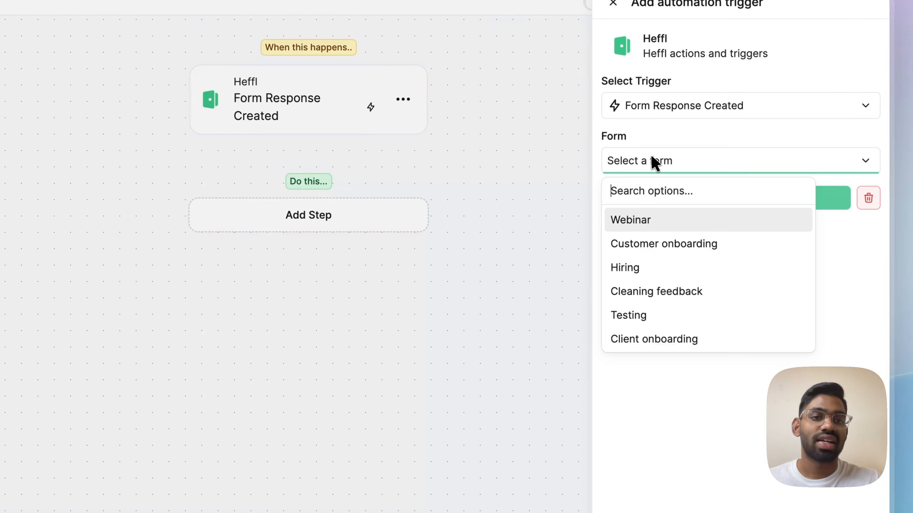
pyautogui.click(661, 222)
pyautogui.click(682, 207)
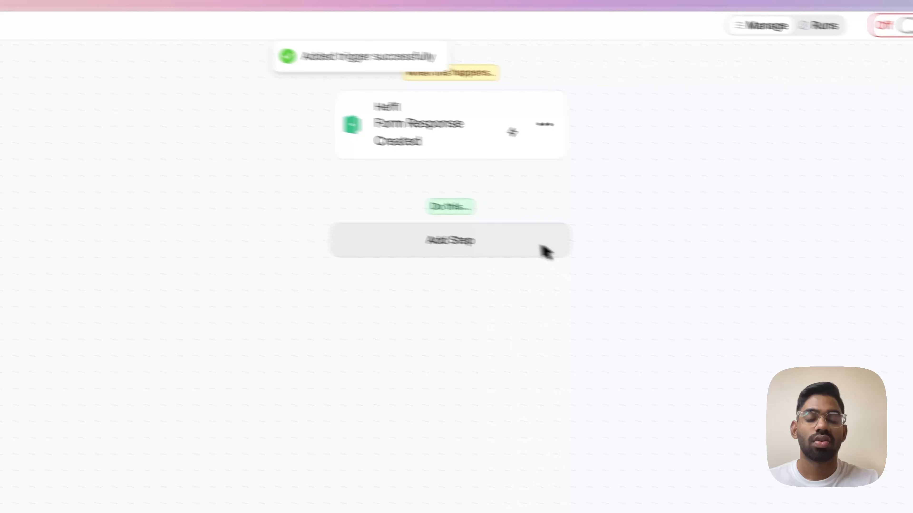
# Add a Create Lead step and fill Name and Title with the form's name answer
pyautogui.click(484, 240)
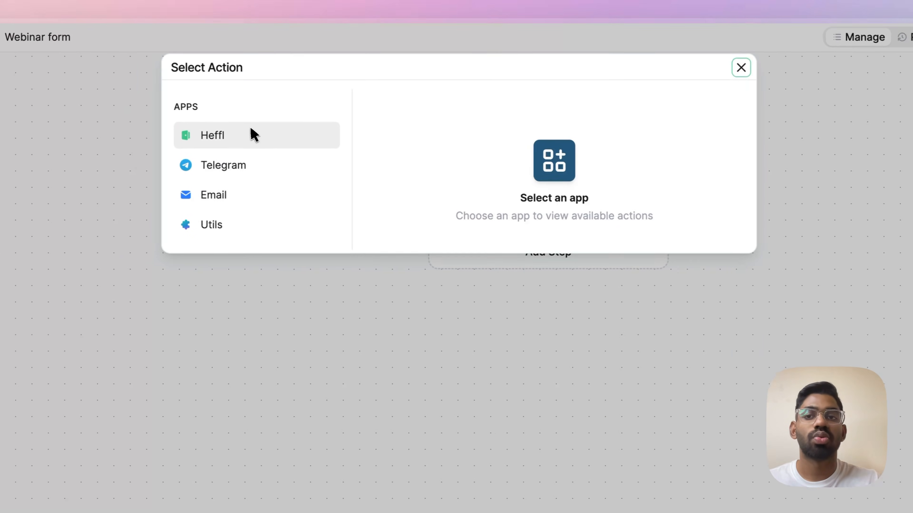
pyautogui.click(254, 135)
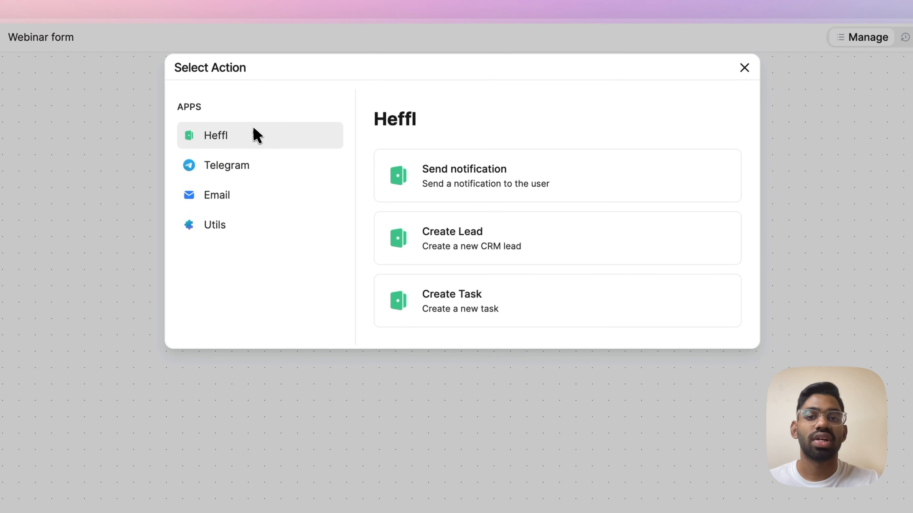
pyautogui.click(476, 237)
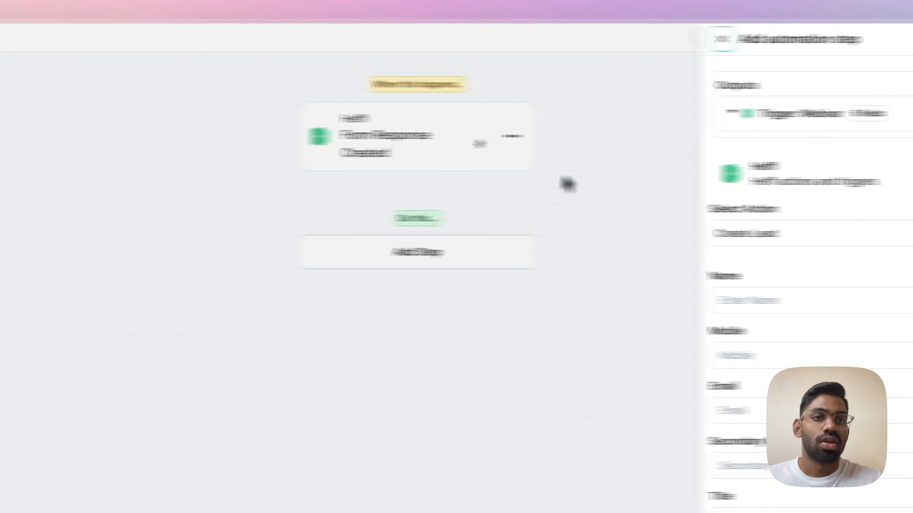
pyautogui.click(687, 119)
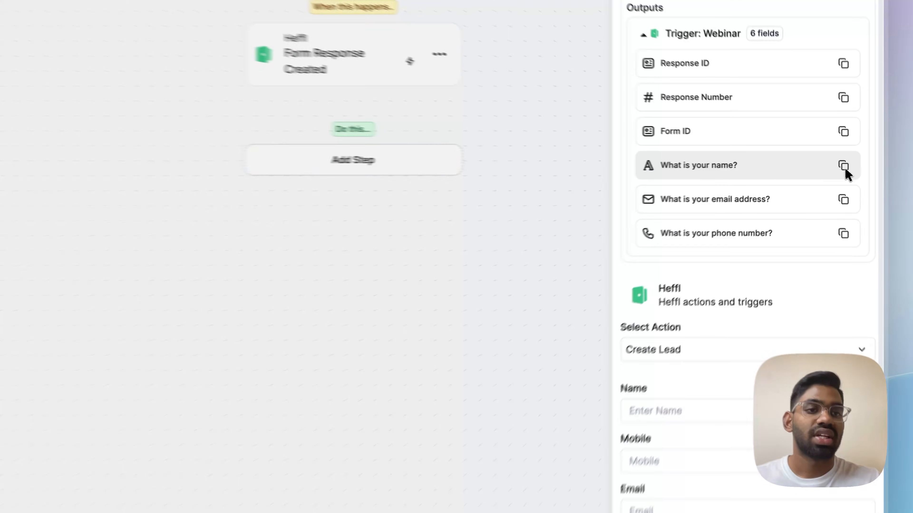
pyautogui.click(836, 164)
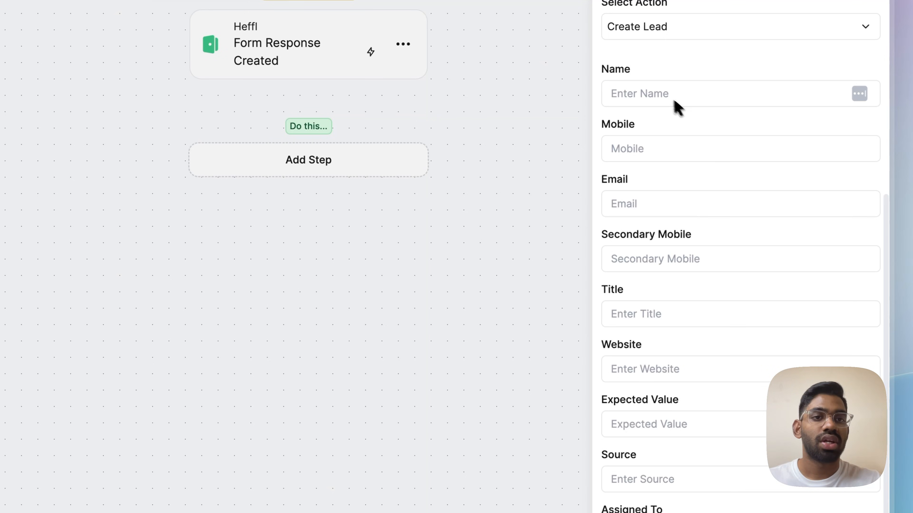
pyautogui.click(656, 98)
pyautogui.hotkey('ctrl', 'v')
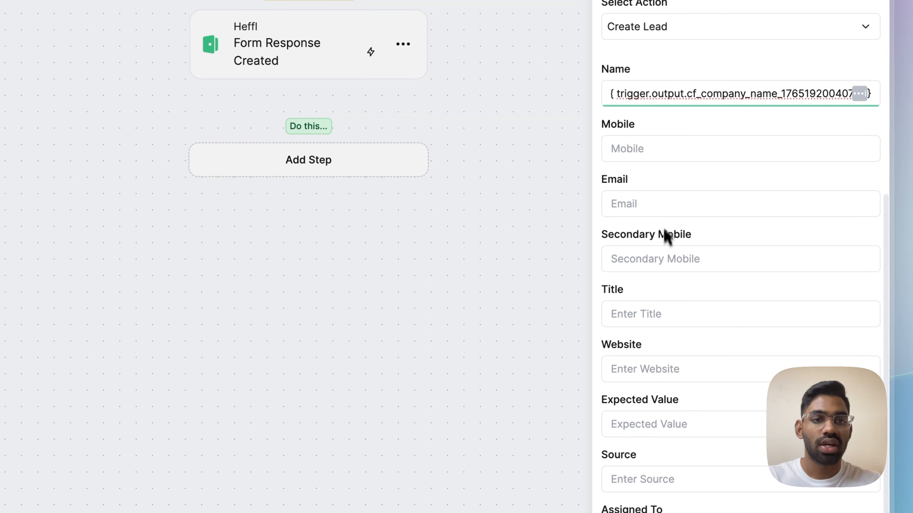
pyautogui.click(649, 315)
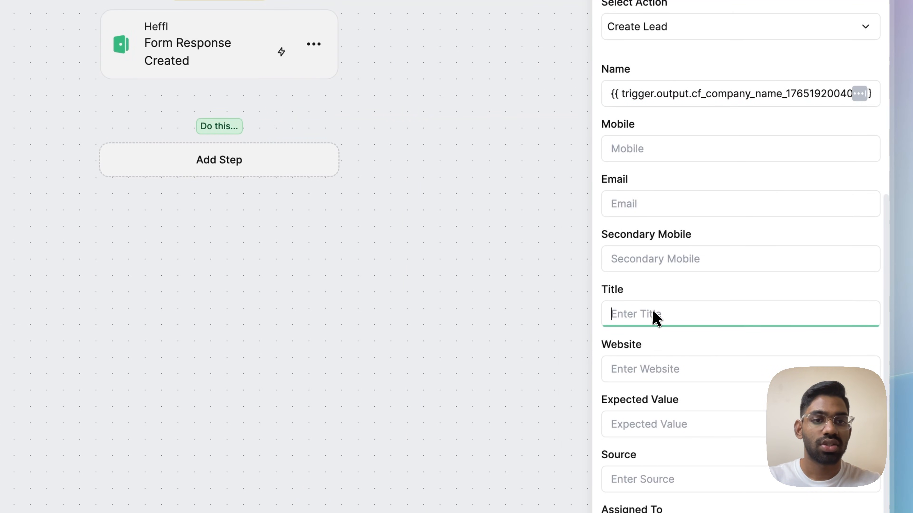
pyautogui.hotkey('ctrl', 'v')
# Map the form's email answer into Email and the phone answer into Mobile
pyautogui.scroll(10, 662, 223)
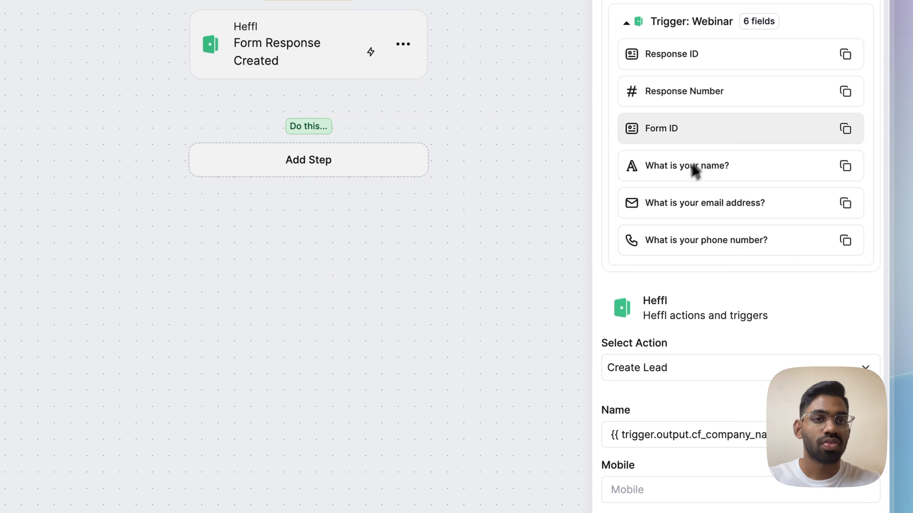
pyautogui.click(855, 206)
pyautogui.scroll(-8, 808, 238)
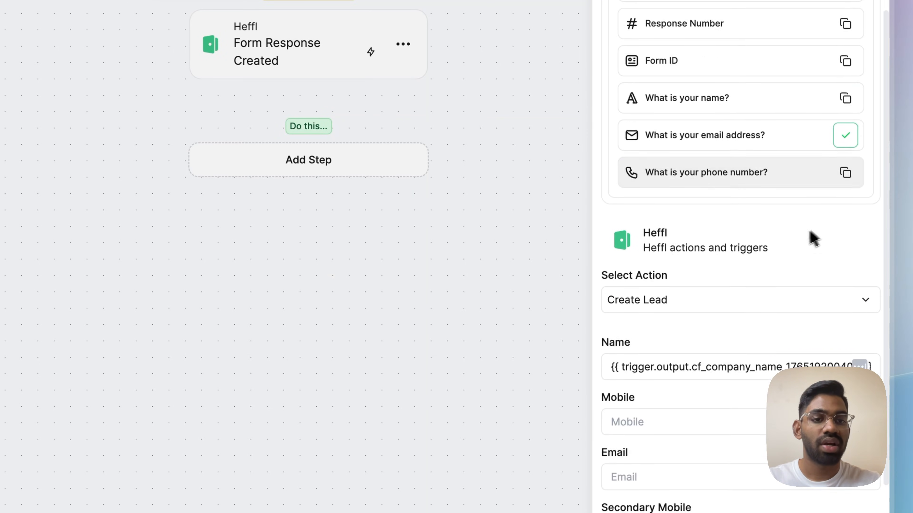
pyautogui.click(647, 274)
pyautogui.hotkey('ctrl', 'v')
pyautogui.scroll(7, 651, 248)
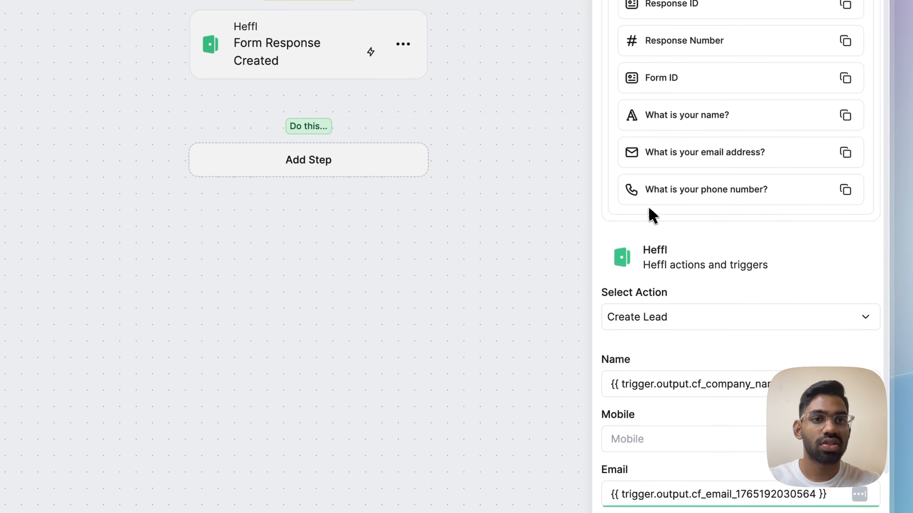
pyautogui.scroll(-6, 815, 226)
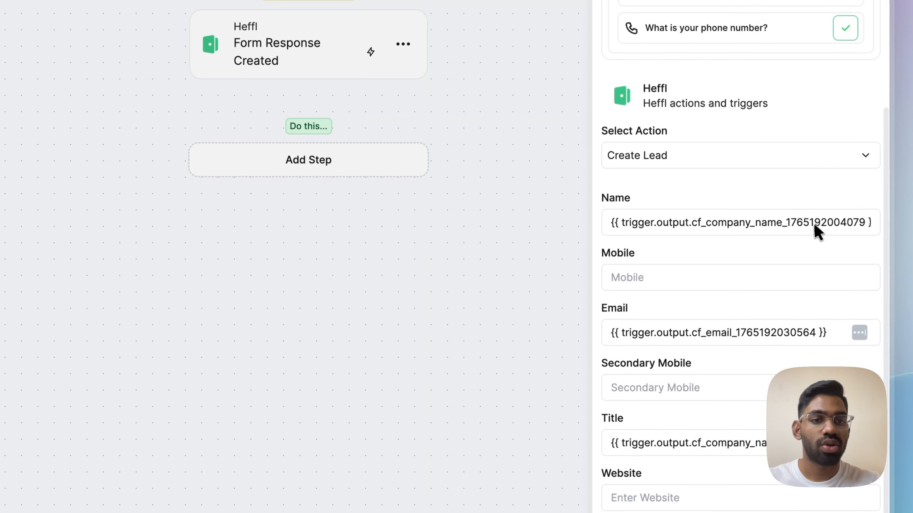
pyautogui.click(646, 229)
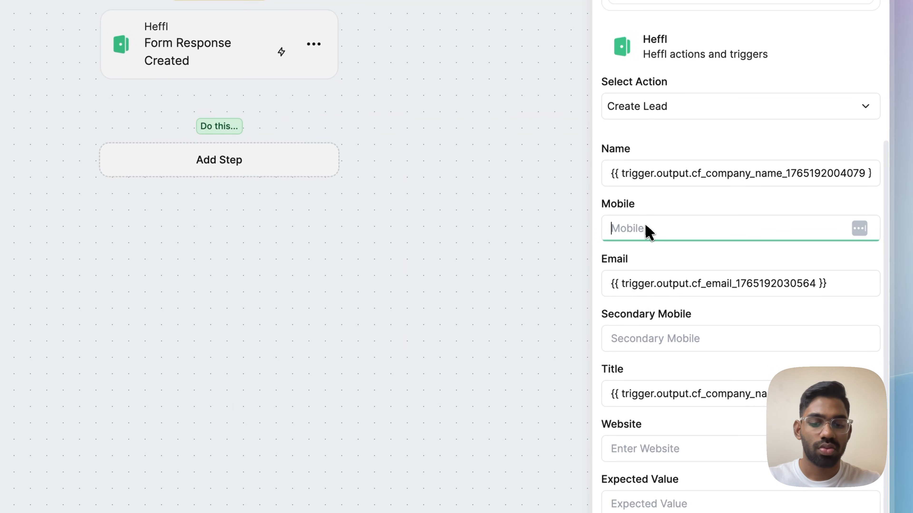
pyautogui.hotkey('ctrl', 'v')
# Put new leads in the Webinar list and save the Create Lead step
pyautogui.scroll(-8, 672, 275)
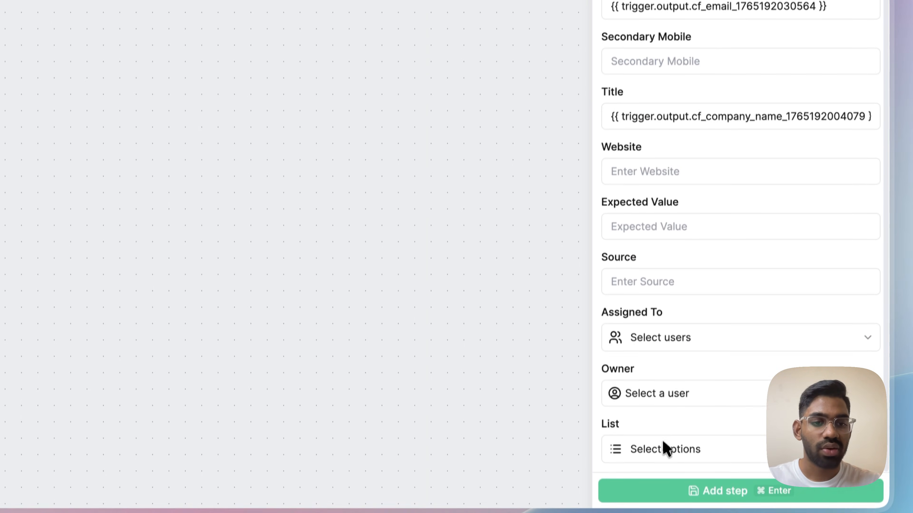
pyautogui.click(664, 450)
pyautogui.click(631, 409)
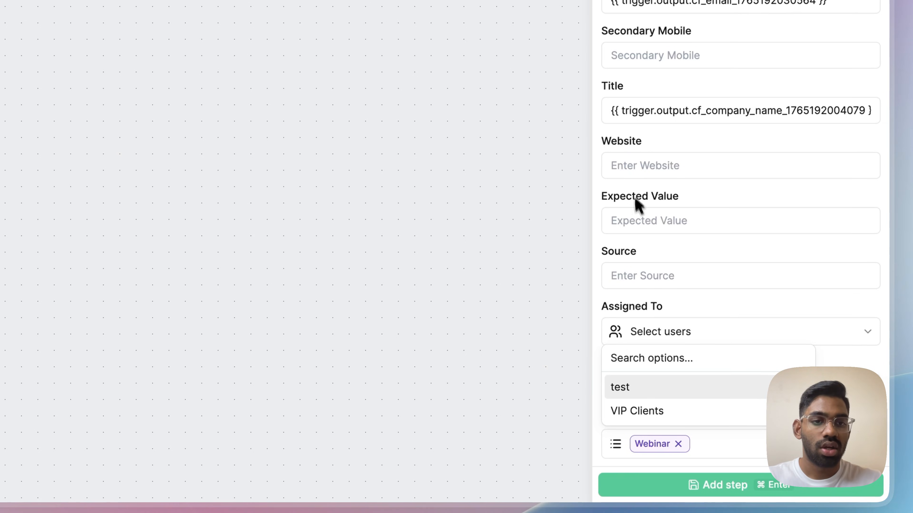
pyautogui.click(700, 489)
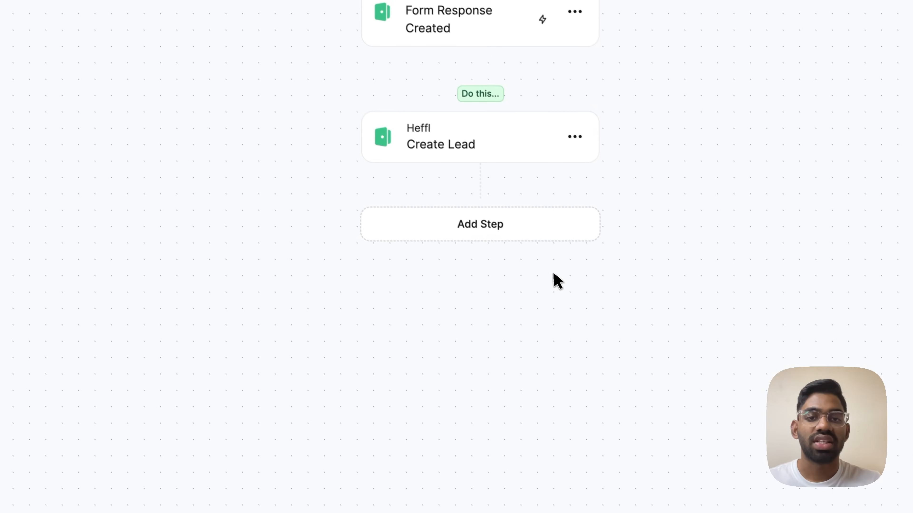
# Add a Send email step addressed to the form's email answer variable
pyautogui.click(527, 237)
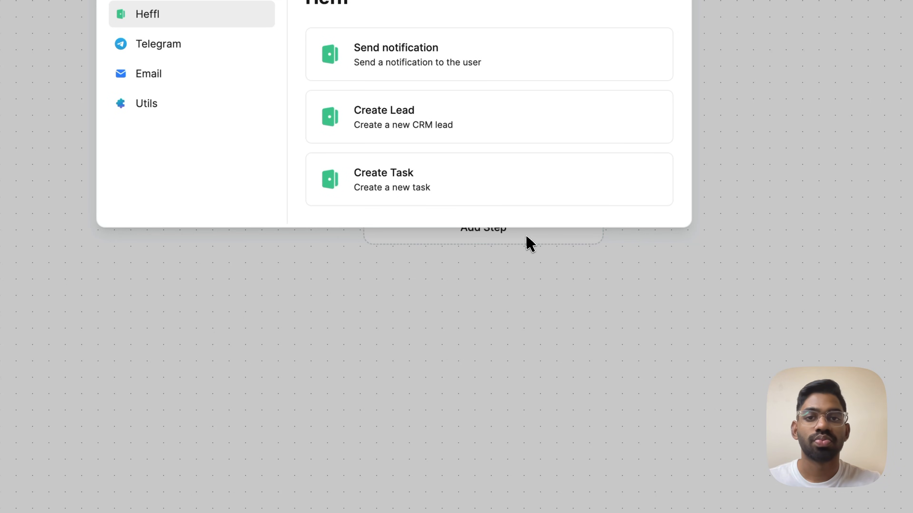
pyautogui.click(191, 73)
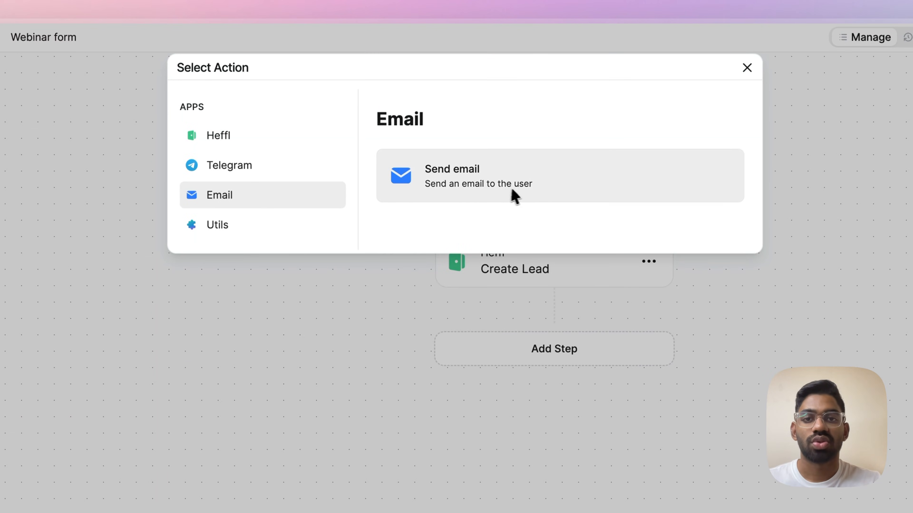
pyautogui.click(446, 75)
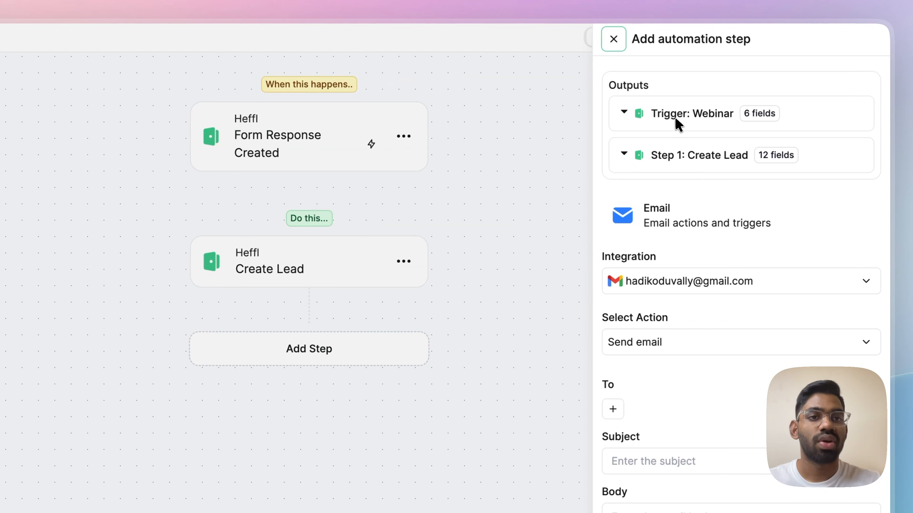
pyautogui.click(676, 122)
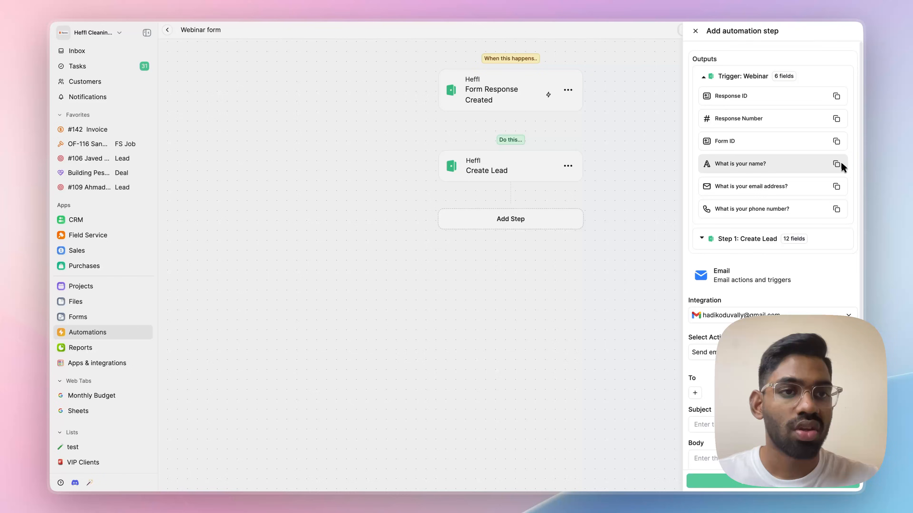
pyautogui.click(836, 187)
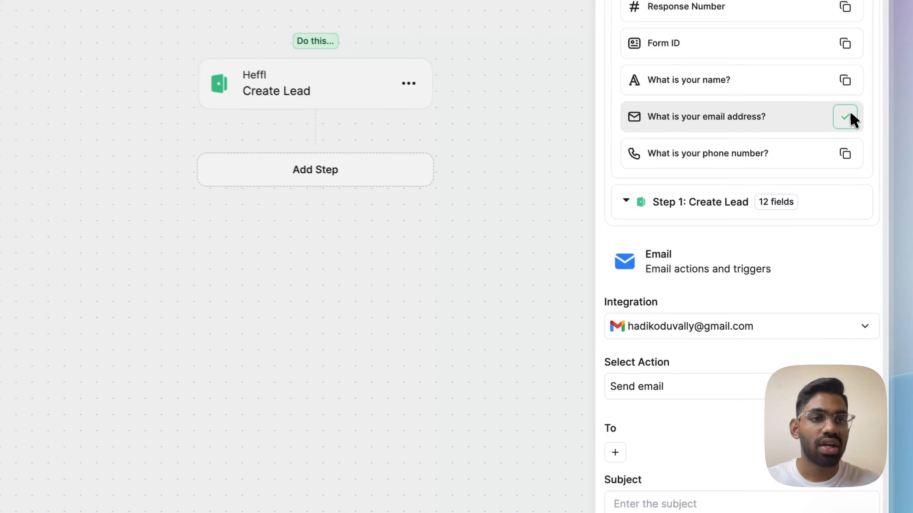
pyautogui.scroll(-1, 784, 153)
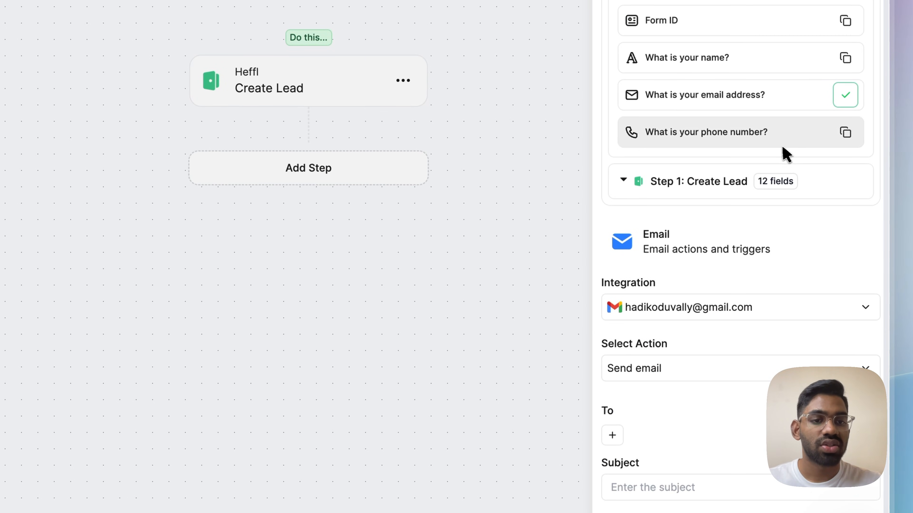
pyautogui.click(646, 371)
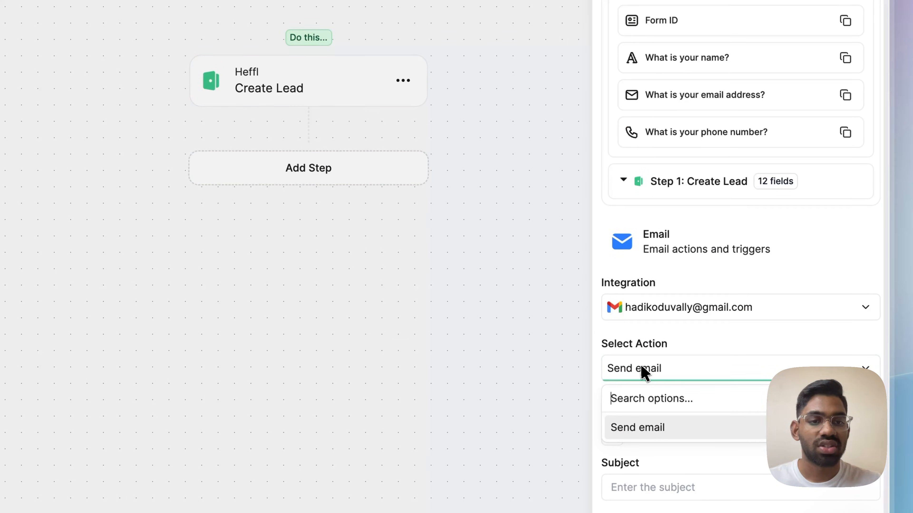
pyautogui.click(642, 367)
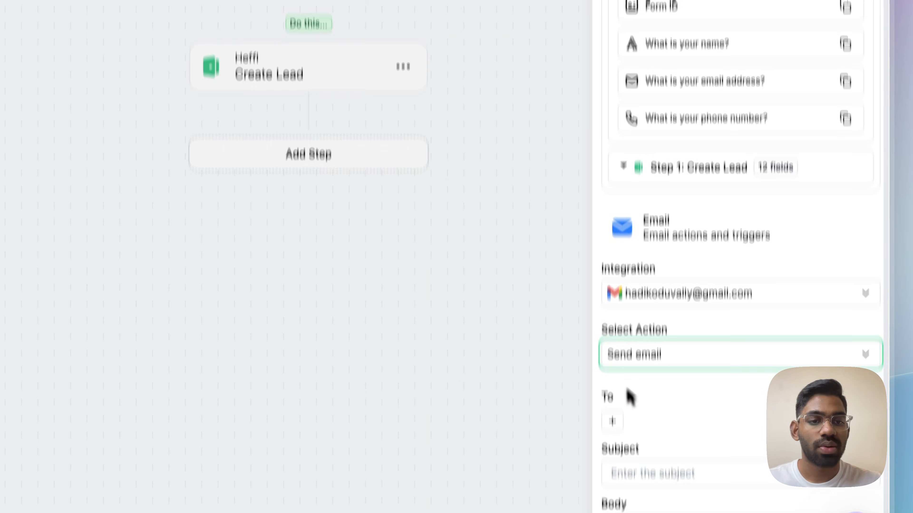
pyautogui.click(612, 436)
pyautogui.click(634, 437)
pyautogui.press('super+v')
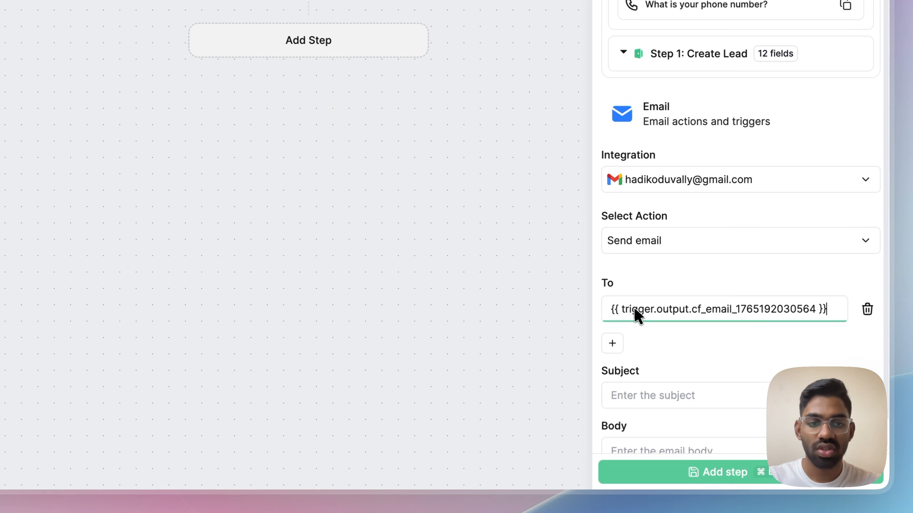
# Give the email subject 'Thank you for your submission' and a 'Hi' greeting body, then save it
pyautogui.scroll(-2, 645, 388)
pyautogui.click(653, 363)
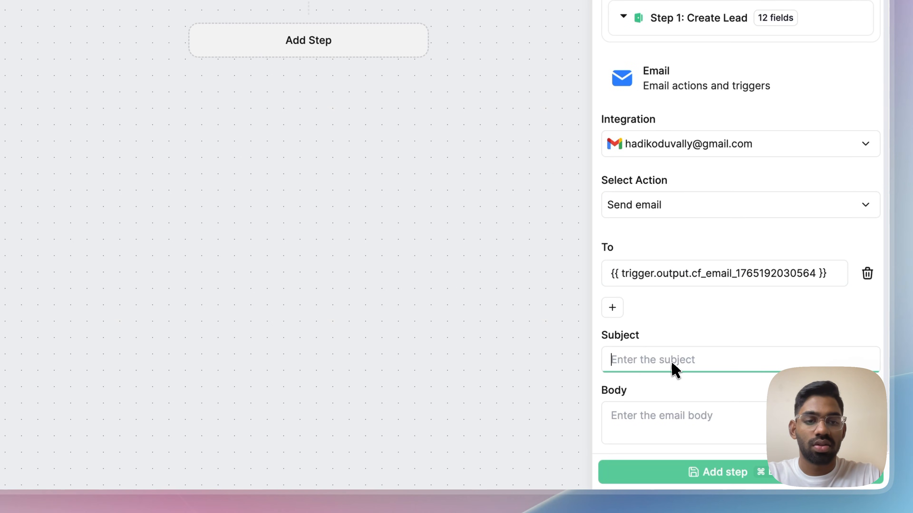
pyautogui.write('Thank')
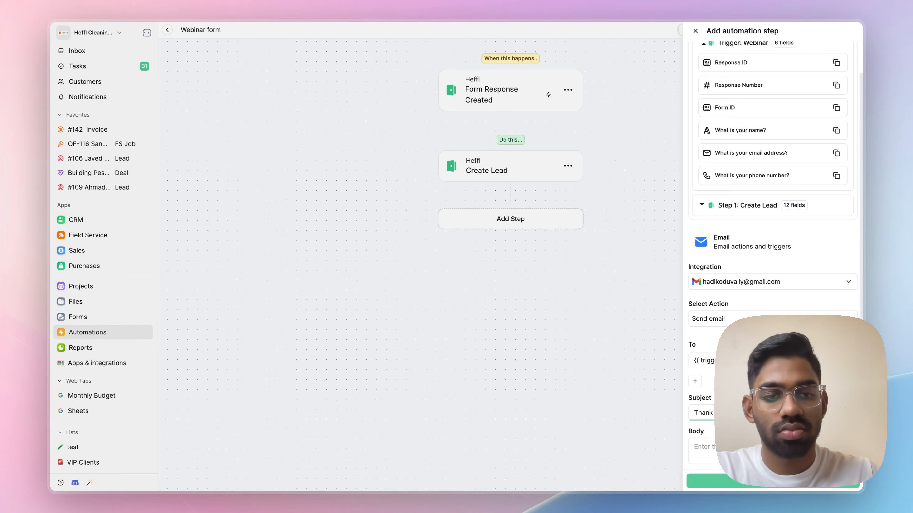
pyautogui.click(712, 449)
pyautogui.write('Hi')
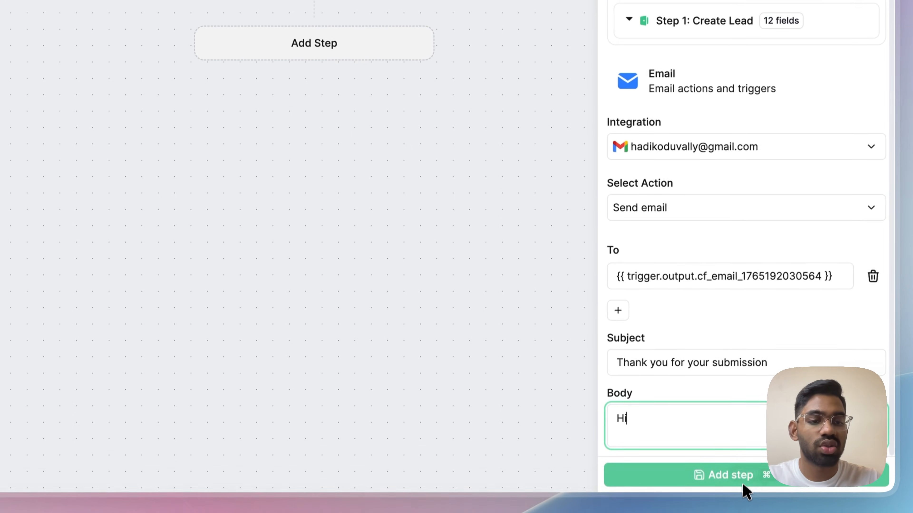
pyautogui.click(707, 478)
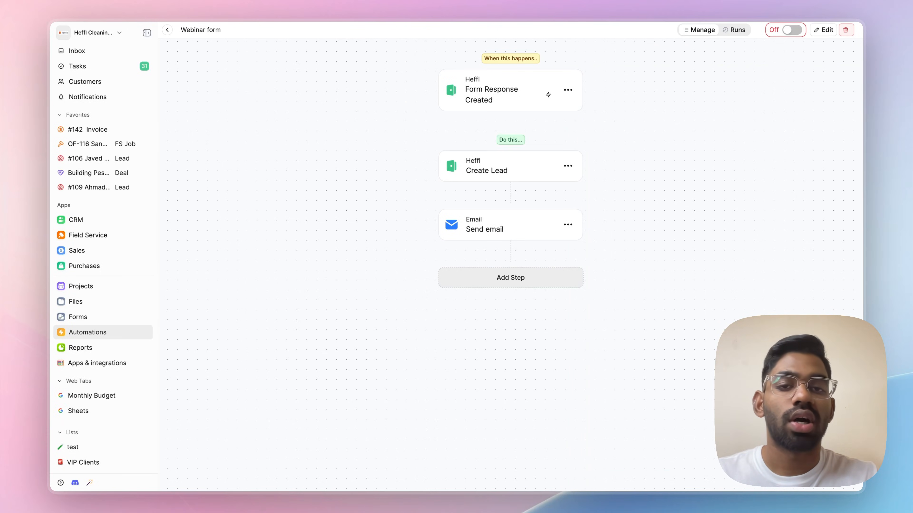
# Choose Create Task for the third step and title it 'Call for confirming the spot'
pyautogui.click(499, 278)
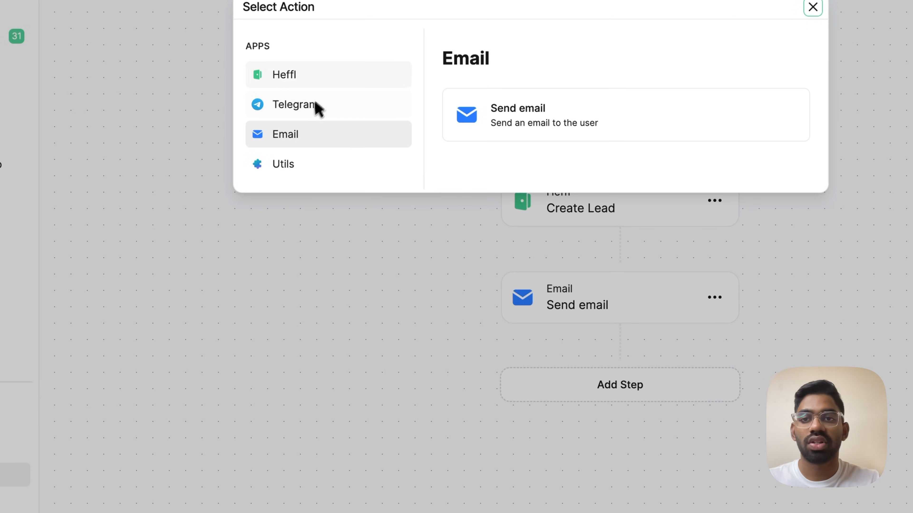
pyautogui.click(295, 78)
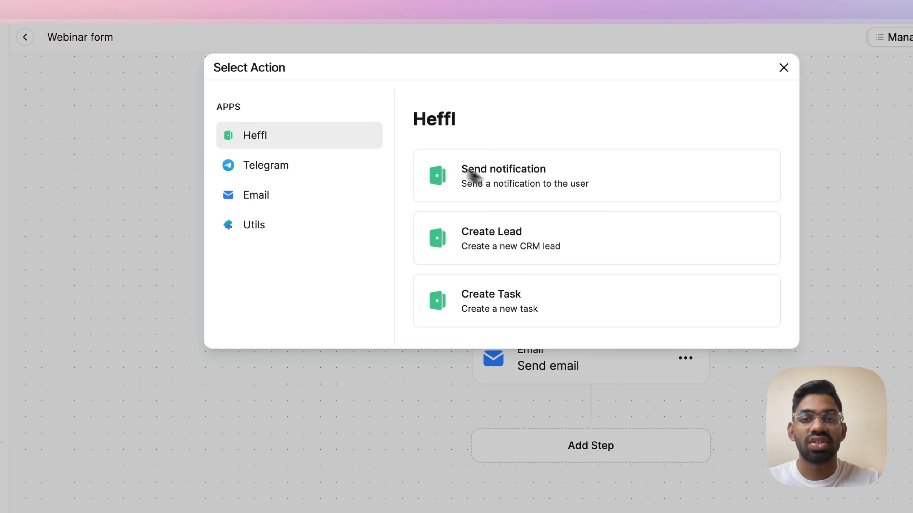
pyautogui.click(532, 308)
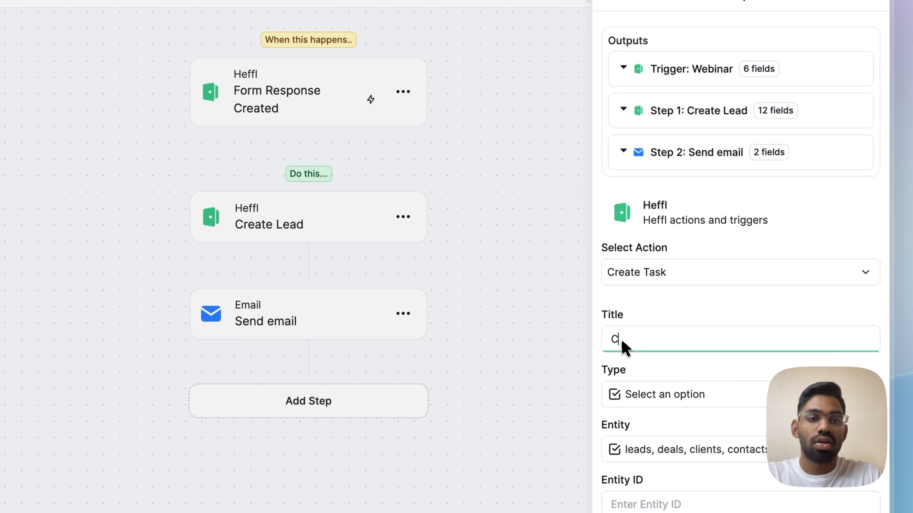
pyautogui.write('onfirm')
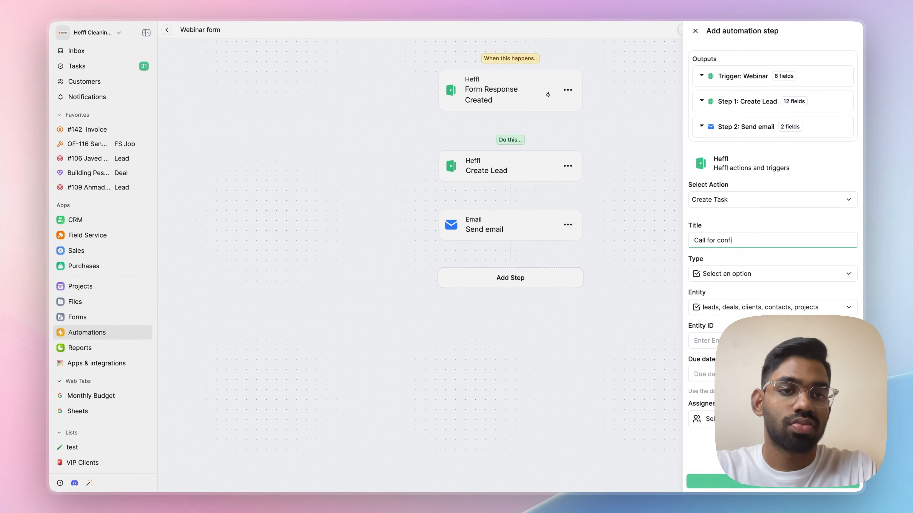
pyautogui.write('ing the spo')
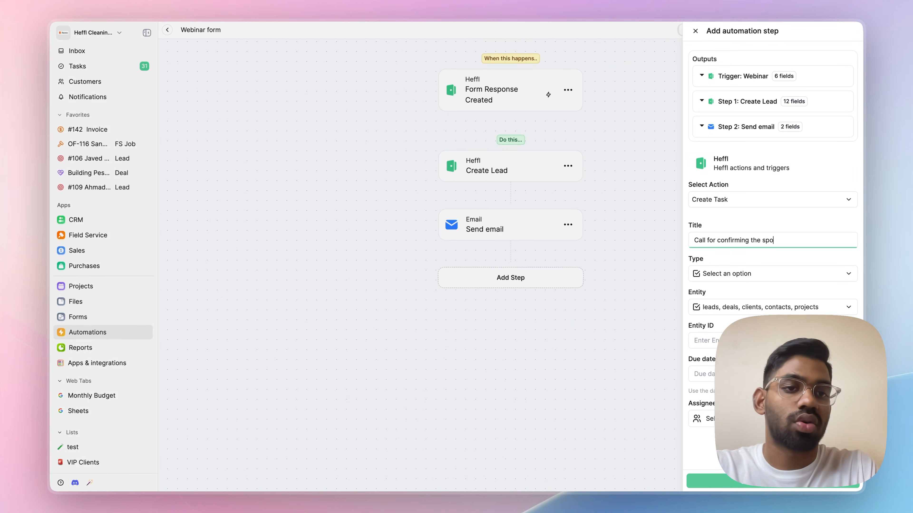
pyautogui.write('t')
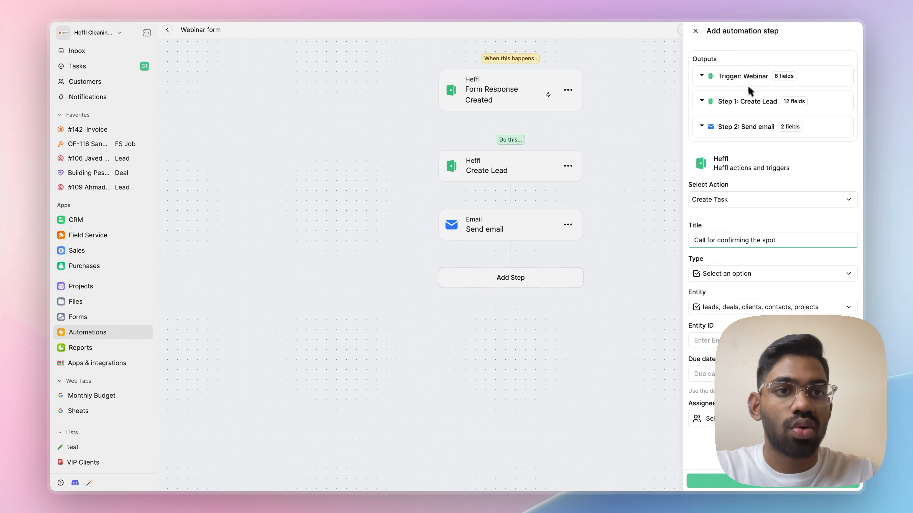
# Link the task to a Lead, using the Create Lead step's ID as Entity ID
pyautogui.click(760, 105)
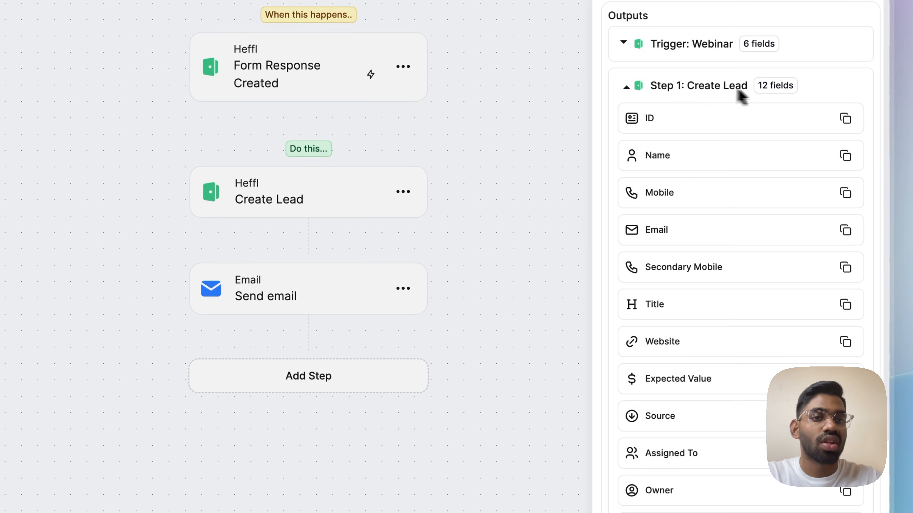
pyautogui.click(852, 122)
pyautogui.scroll(-8, 760, 209)
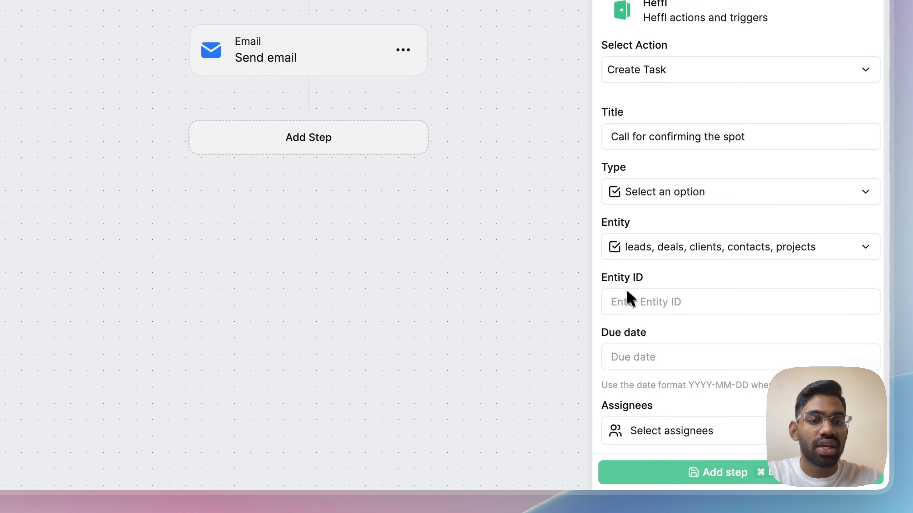
pyautogui.click(632, 365)
pyautogui.press('super+v')
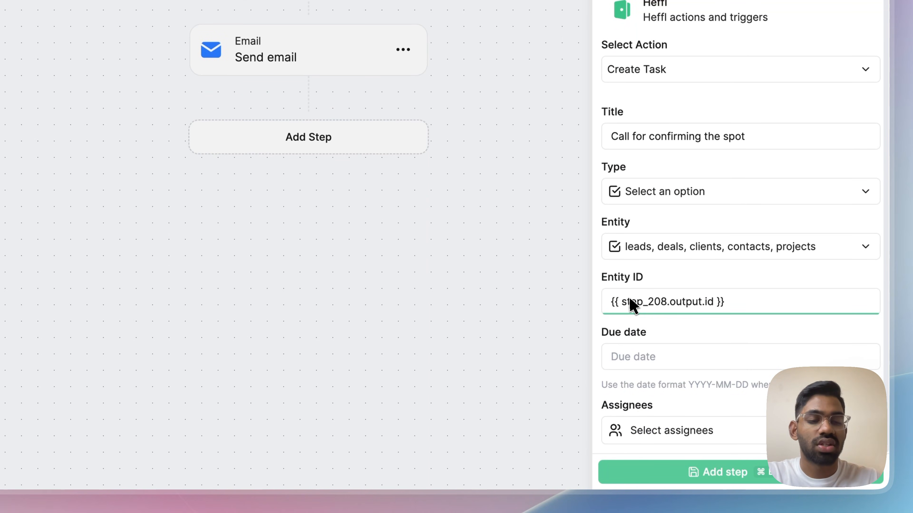
pyautogui.click(640, 253)
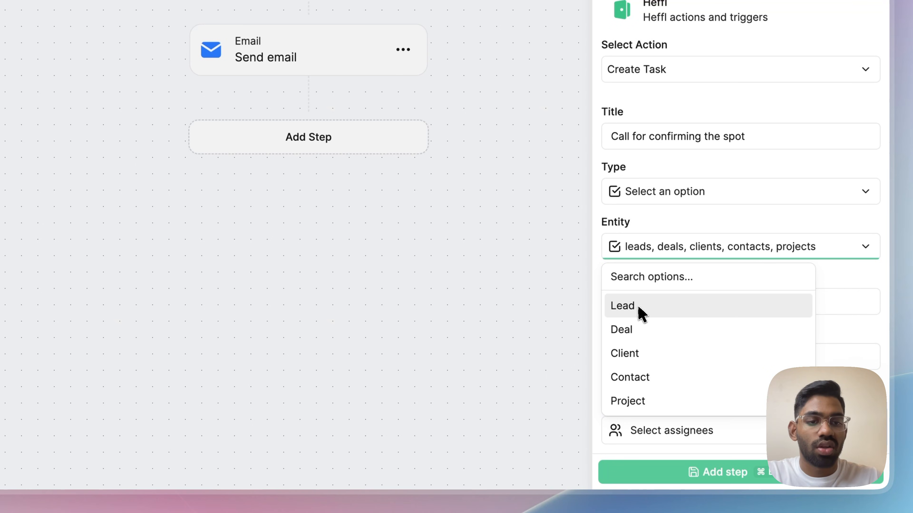
pyautogui.click(641, 313)
# Set the task type to Call, assign a team member, and save the step
pyautogui.click(650, 199)
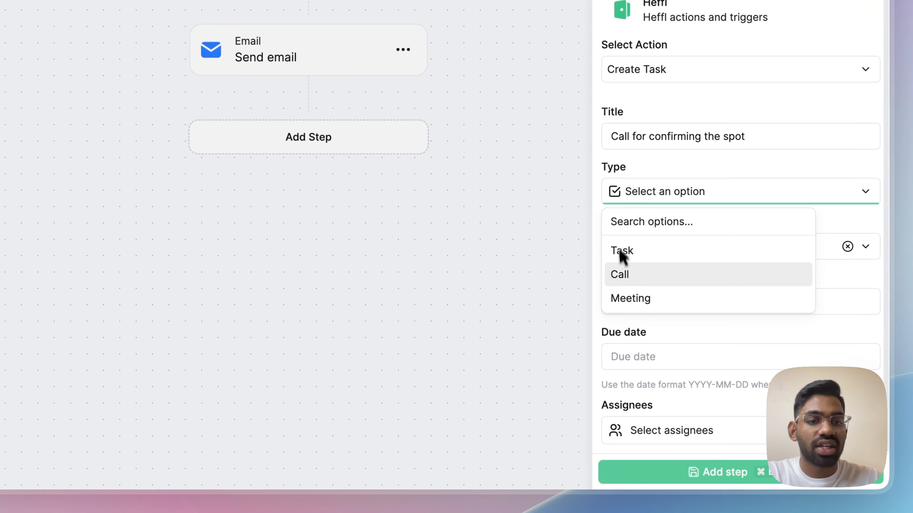
pyautogui.click(618, 274)
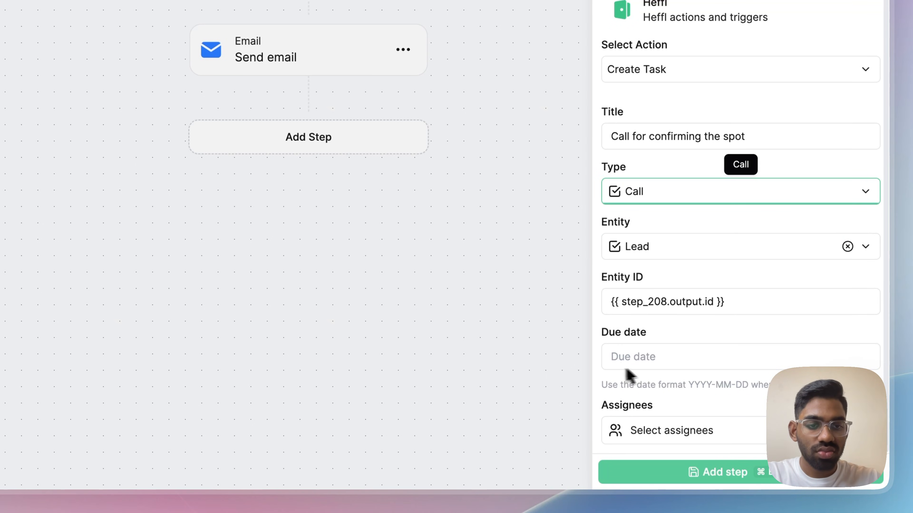
pyautogui.click(650, 430)
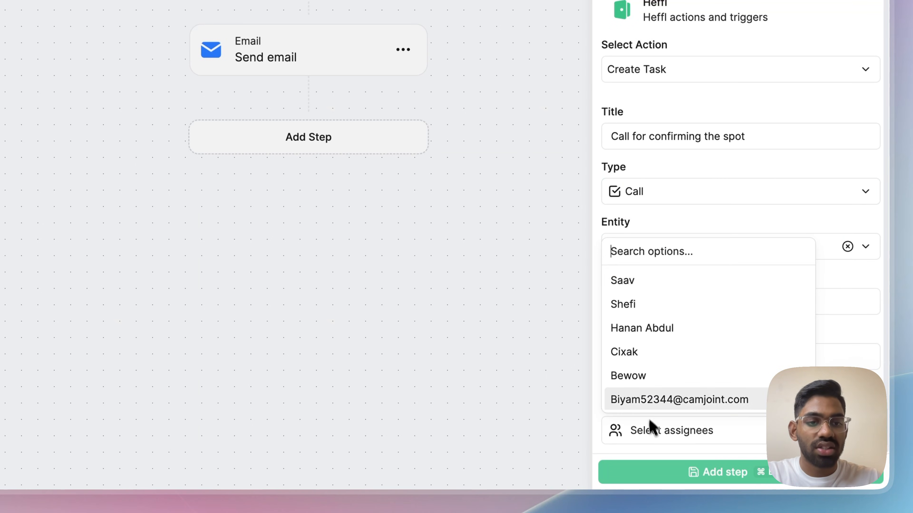
pyautogui.click(640, 336)
pyautogui.click(699, 432)
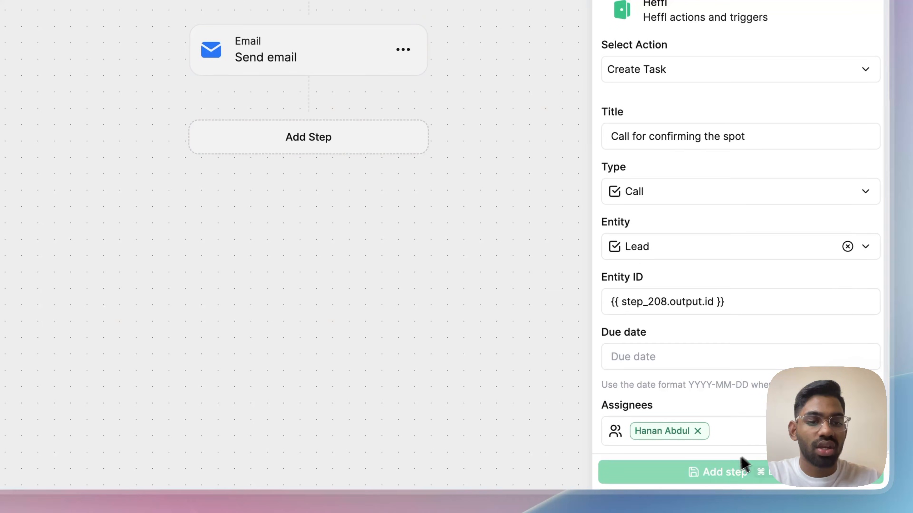
pyautogui.click(723, 469)
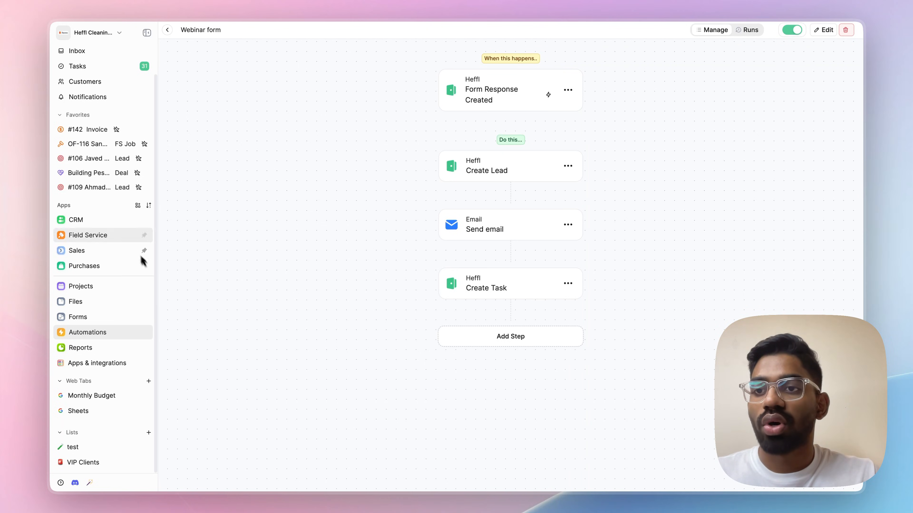
# Open the Webinar form from Forms and copy its public link
pyautogui.scroll(2, 134, 133)
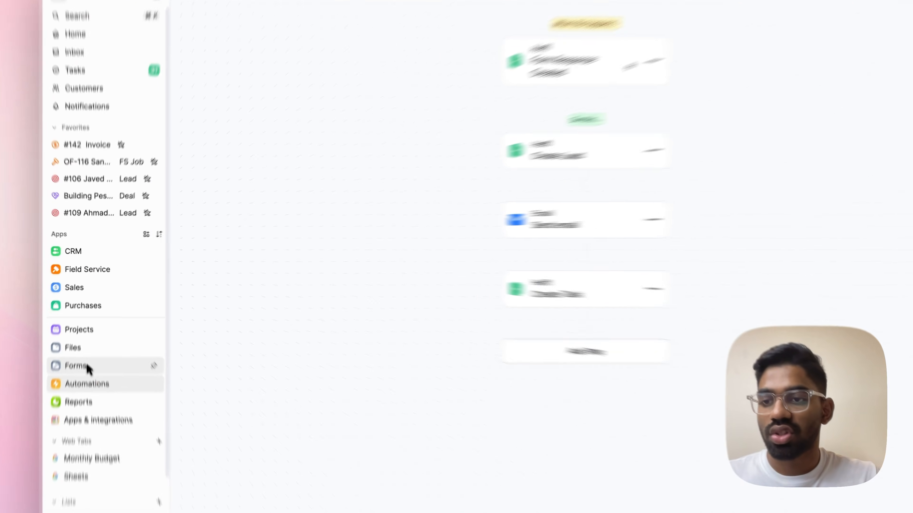
pyautogui.click(87, 350)
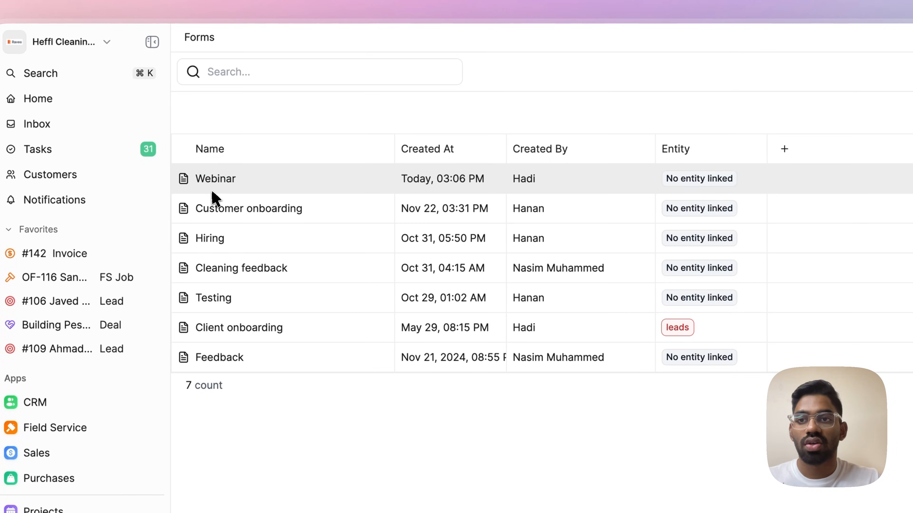
pyautogui.click(219, 179)
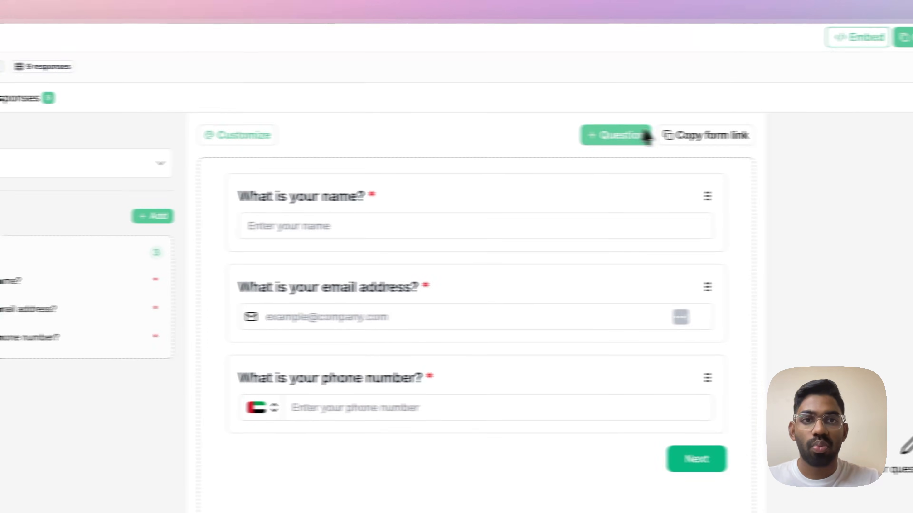
pyautogui.click(682, 135)
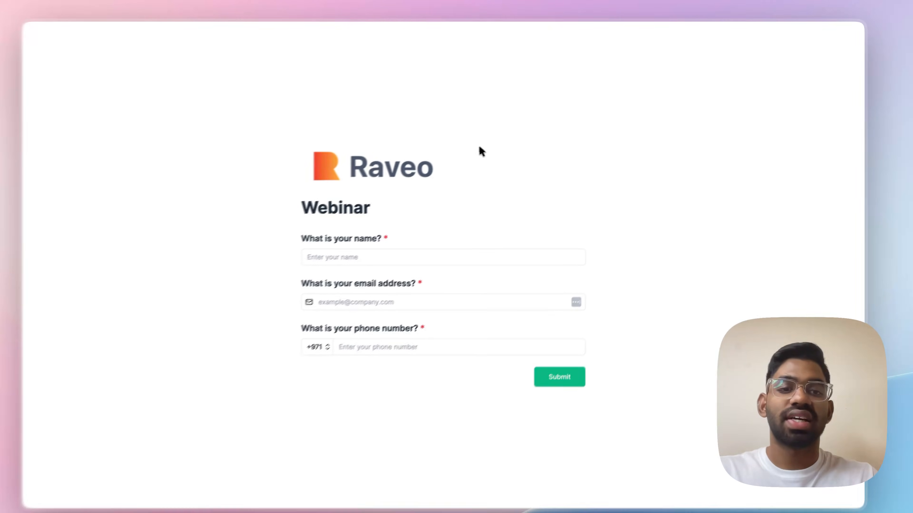
# Enter a test respondent's name, email address and phone number, then submit the form
pyautogui.click(395, 258)
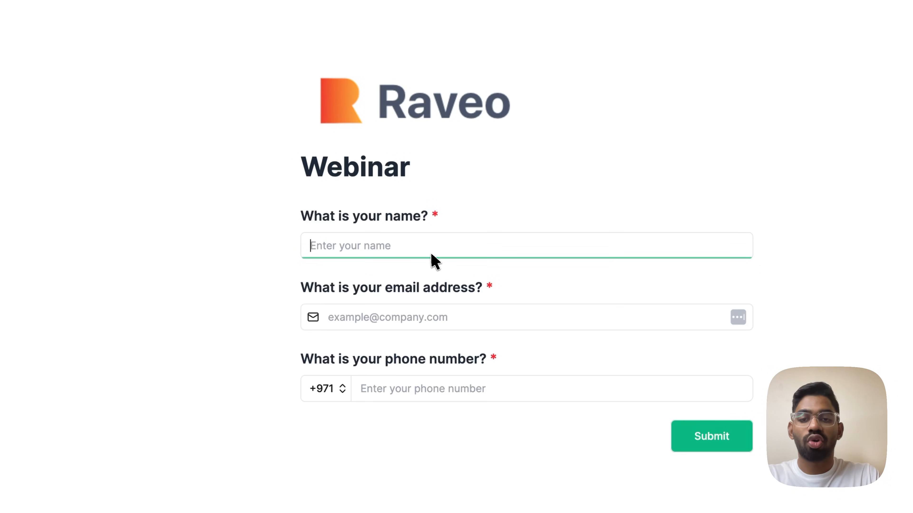
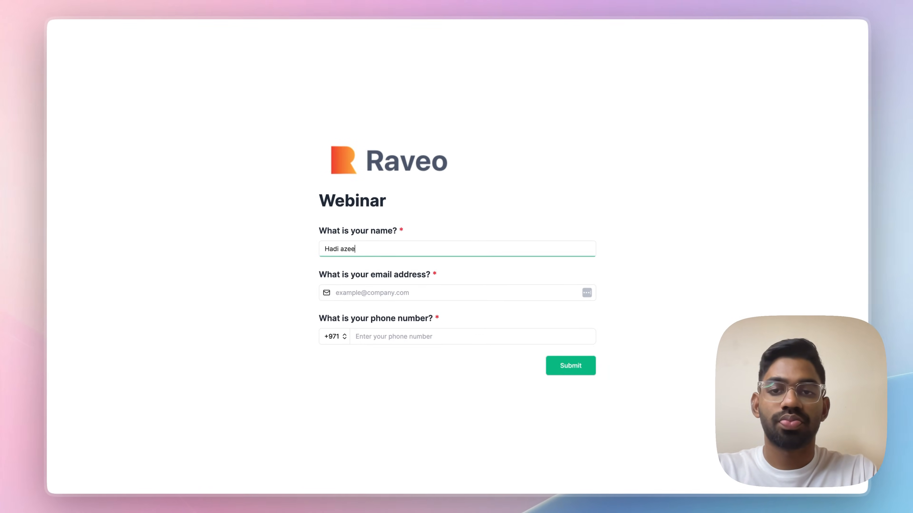
pyautogui.press('Tab')
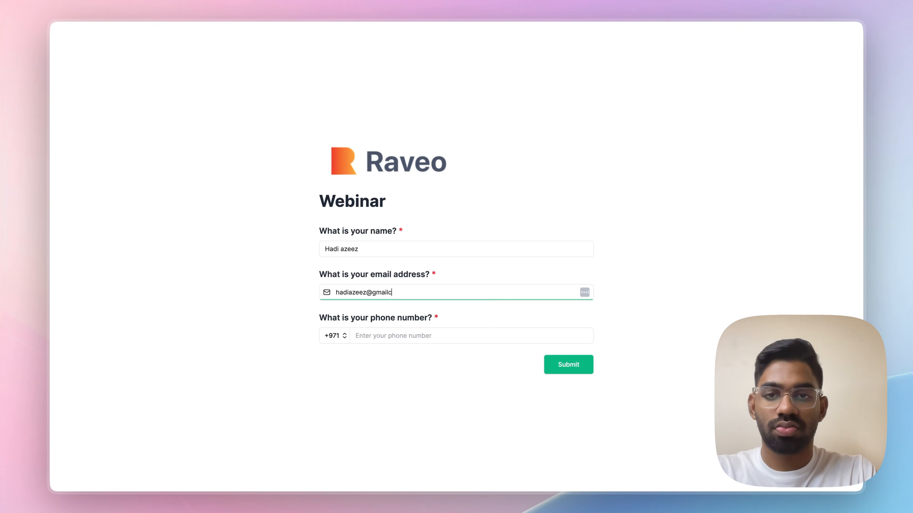
pyautogui.press('Tab')
pyautogui.press('Tab')
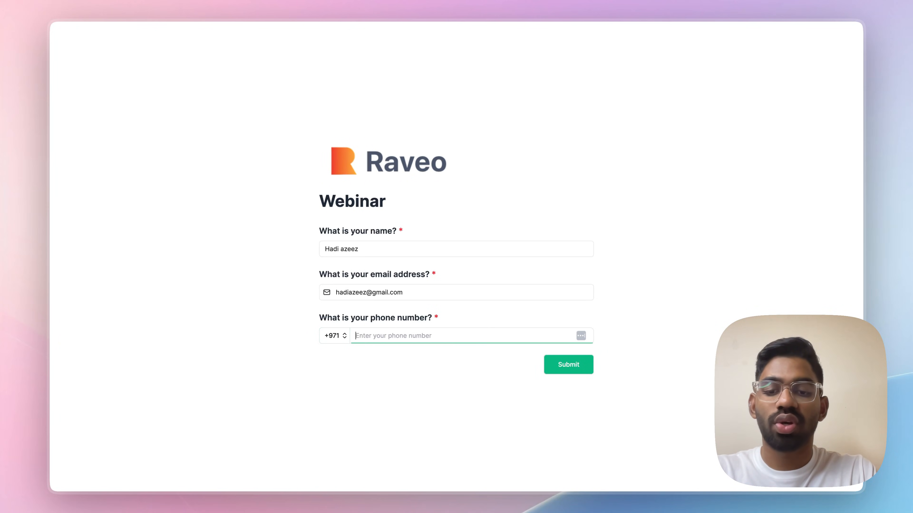
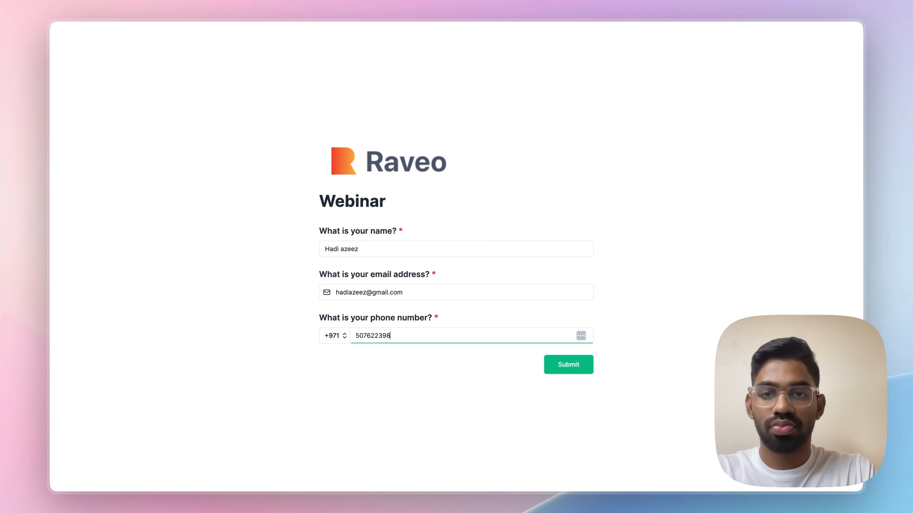
pyautogui.click(589, 363)
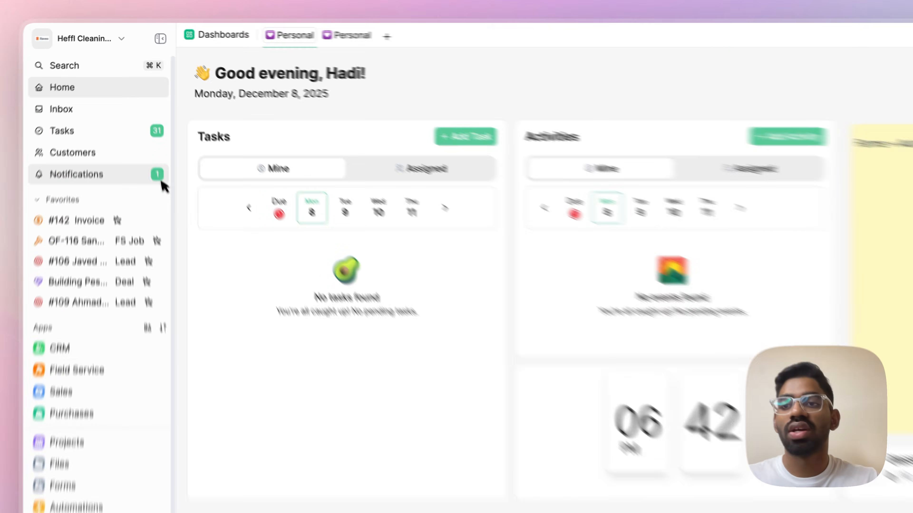
# From Notifications, open the New Form Response to see test response #10 in the Webinar form
pyautogui.click(144, 131)
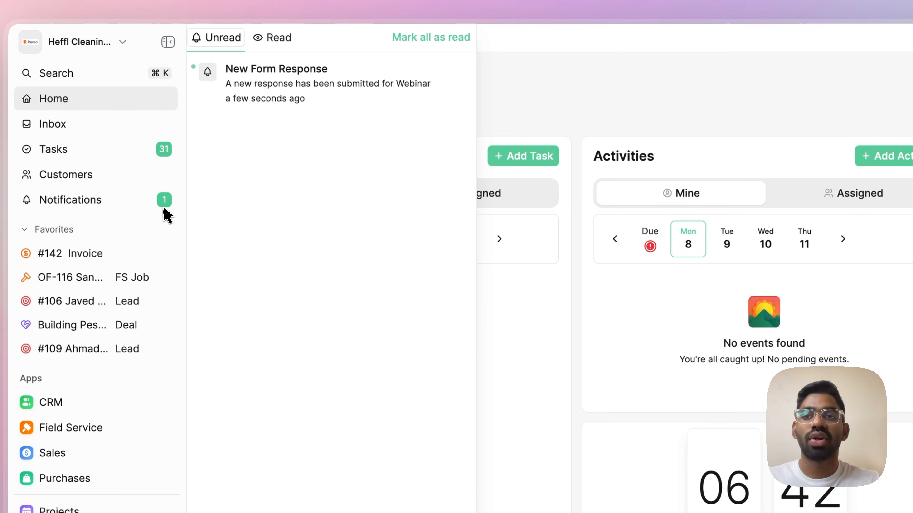
pyautogui.click(280, 70)
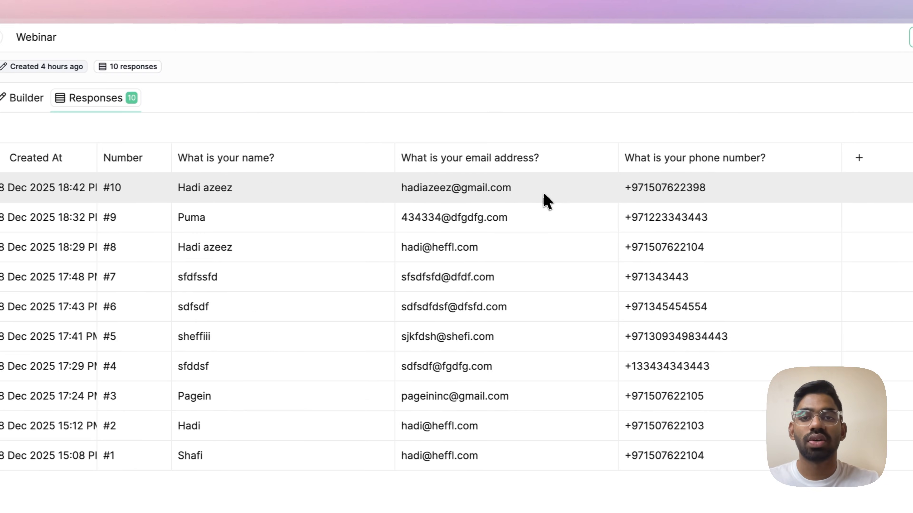
# Open the new lead from the Webinar list to see its 'Call for confirming the spot' call task
pyautogui.scroll(-3, 128, 176)
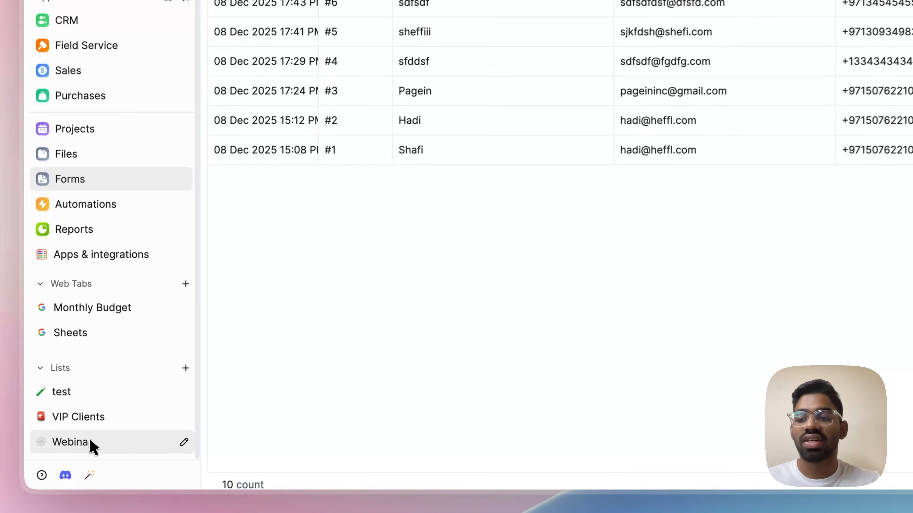
pyautogui.click(90, 441)
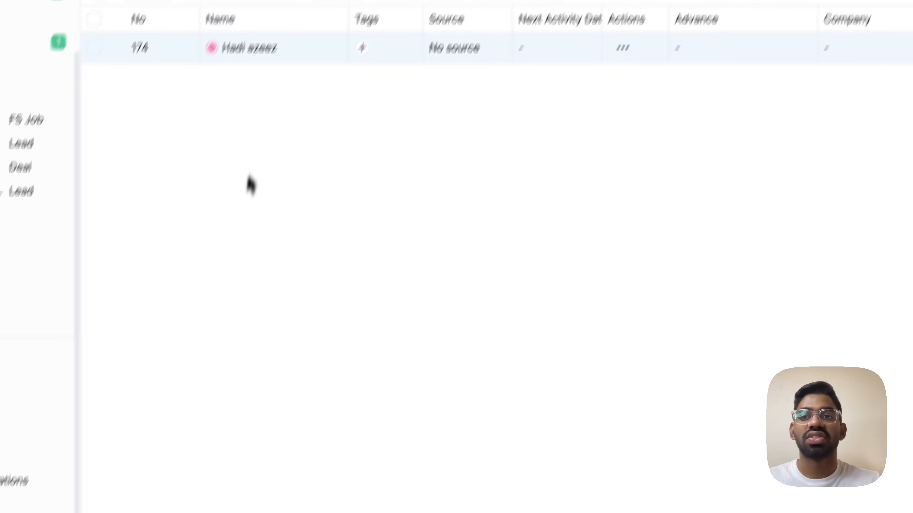
pyautogui.click(240, 96)
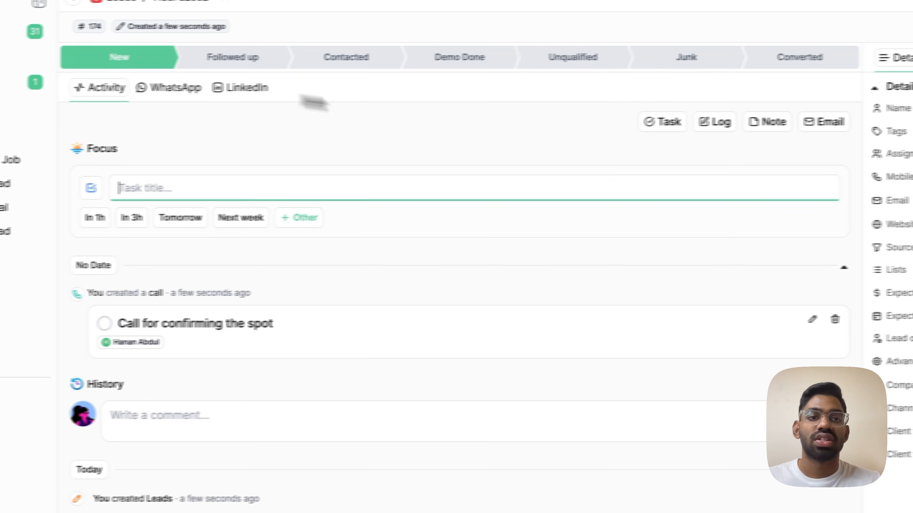